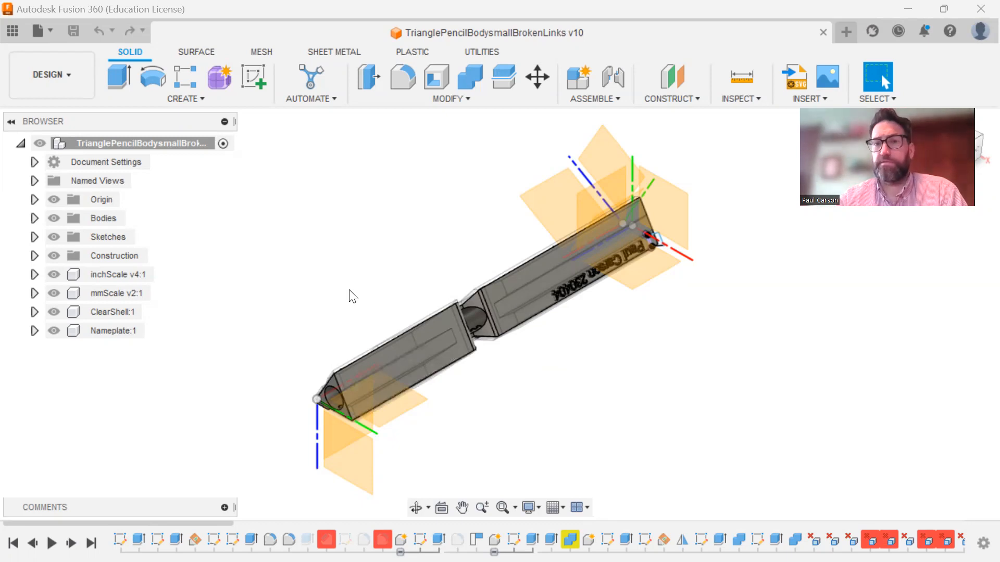
# Hide the Origin folder of the root component in the triangular pencil body design
pyautogui.scroll(-2, 353, 297)
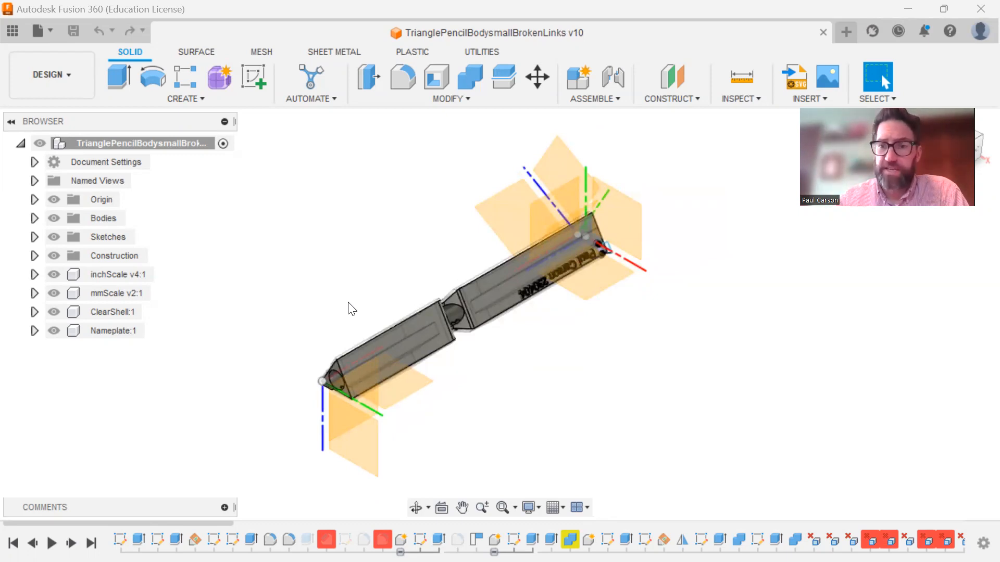
pyautogui.moveTo(358, 318); pyautogui.dragTo(500, 299, button='middle')
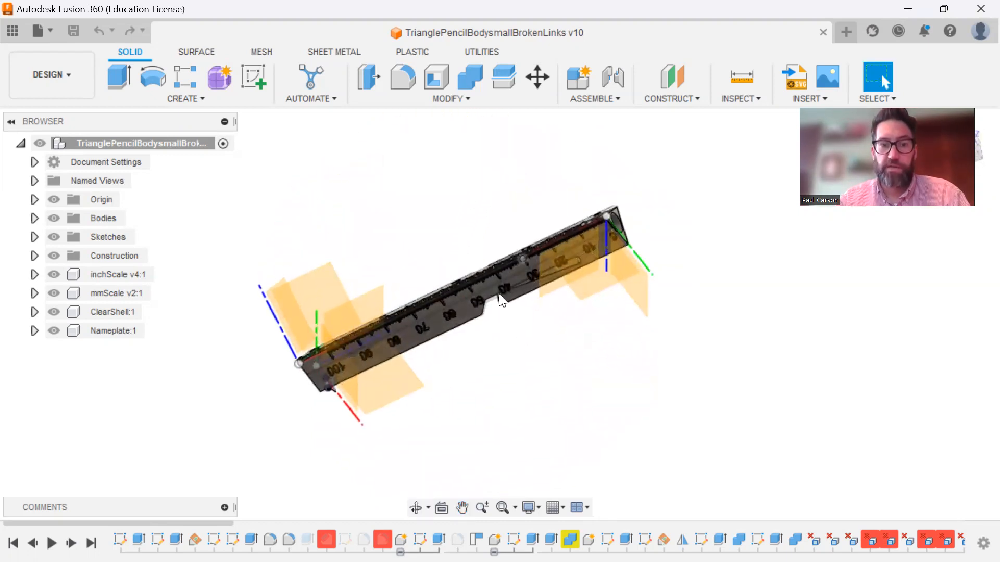
pyautogui.click(48, 218)
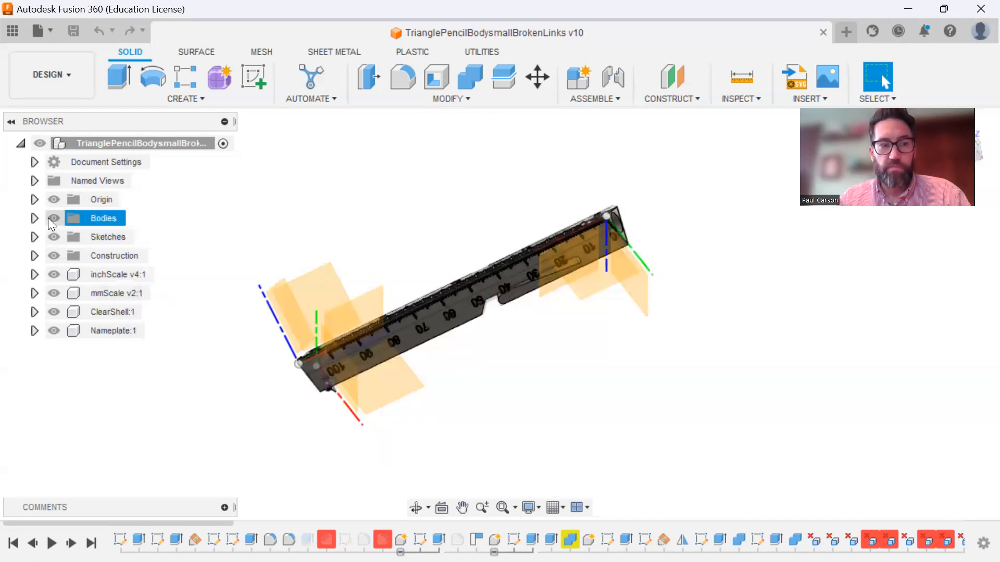
pyautogui.click(53, 200)
# Examine the triangular pencil body from several sides, including the millimetre scale, the inch scale and the clip cut-out
pyautogui.scroll(5, 484, 311)
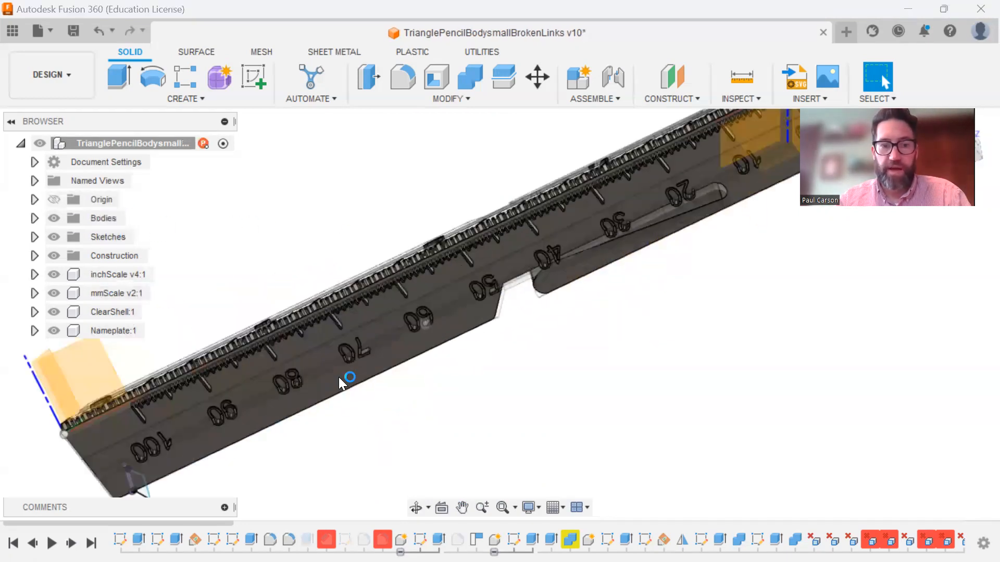
pyautogui.scroll(-3, 499, 278)
pyautogui.scroll(4, 502, 258)
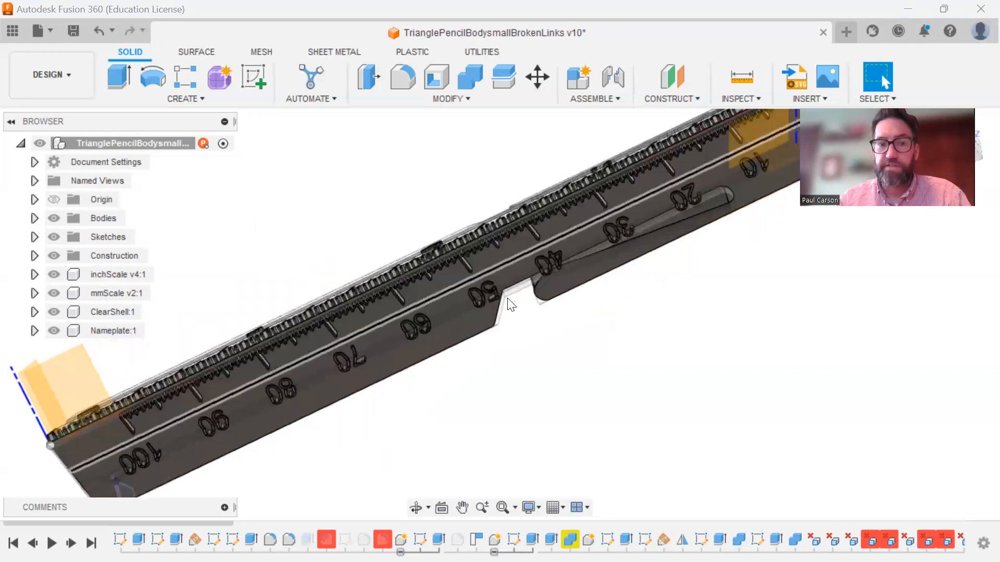
pyautogui.scroll(-5, 402, 338)
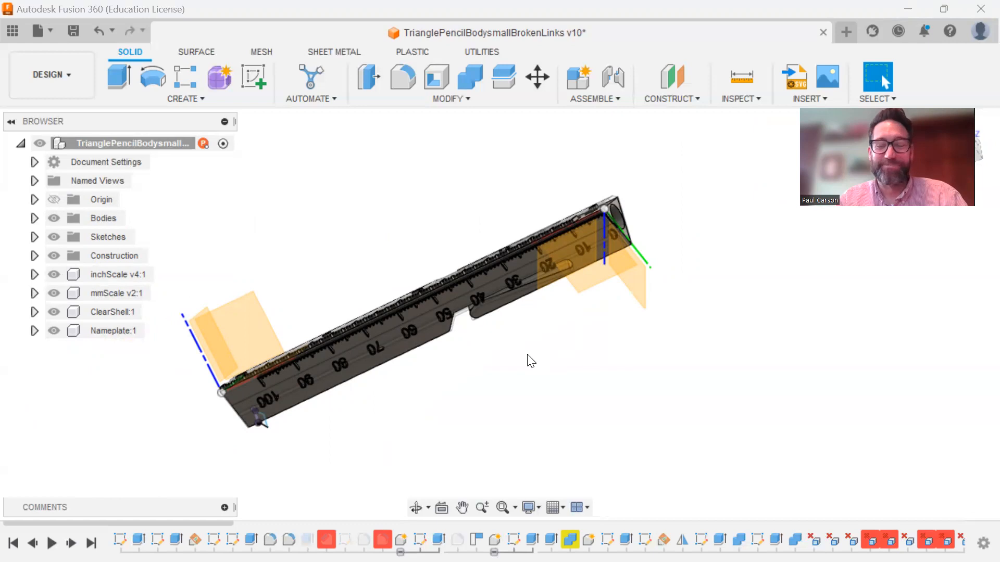
pyautogui.scroll(-1, 530, 360)
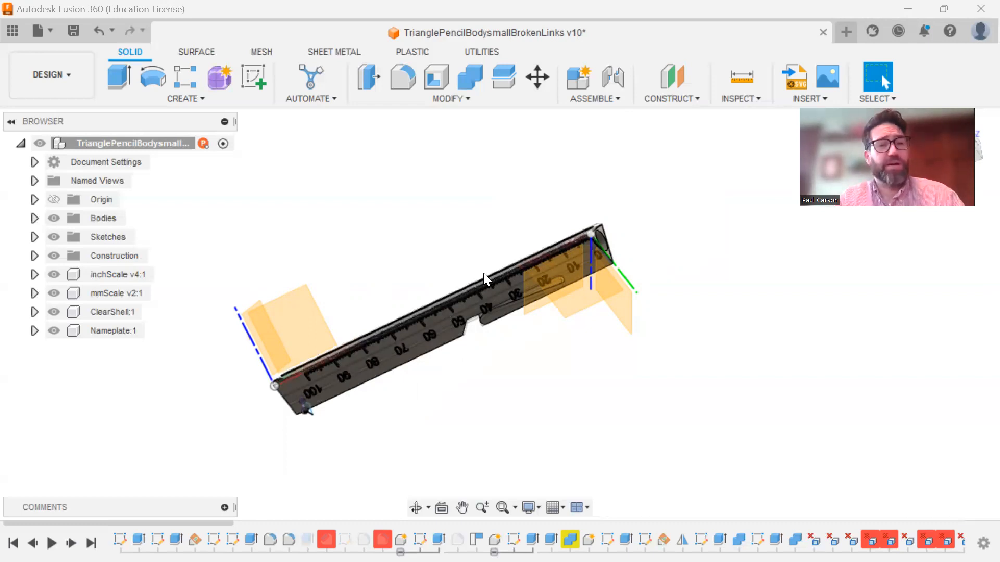
pyautogui.keyDown('shift'); pyautogui.moveTo(452, 269); pyautogui.dragTo(524, 362, button='middle'); pyautogui.keyUp('shift')
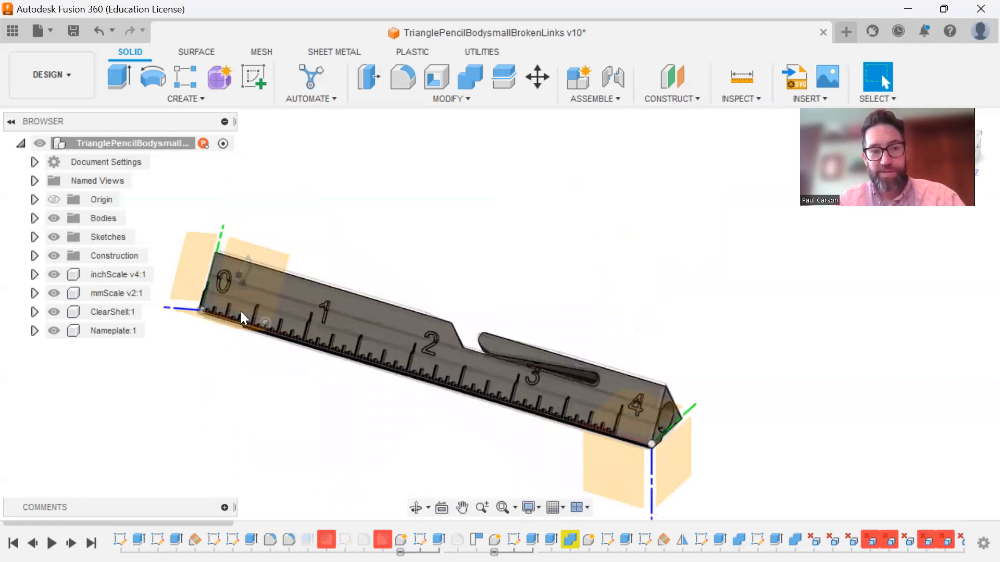
pyautogui.keyDown('shift'); pyautogui.moveTo(469, 424); pyautogui.dragTo(530, 349, button='middle'); pyautogui.keyUp('shift')
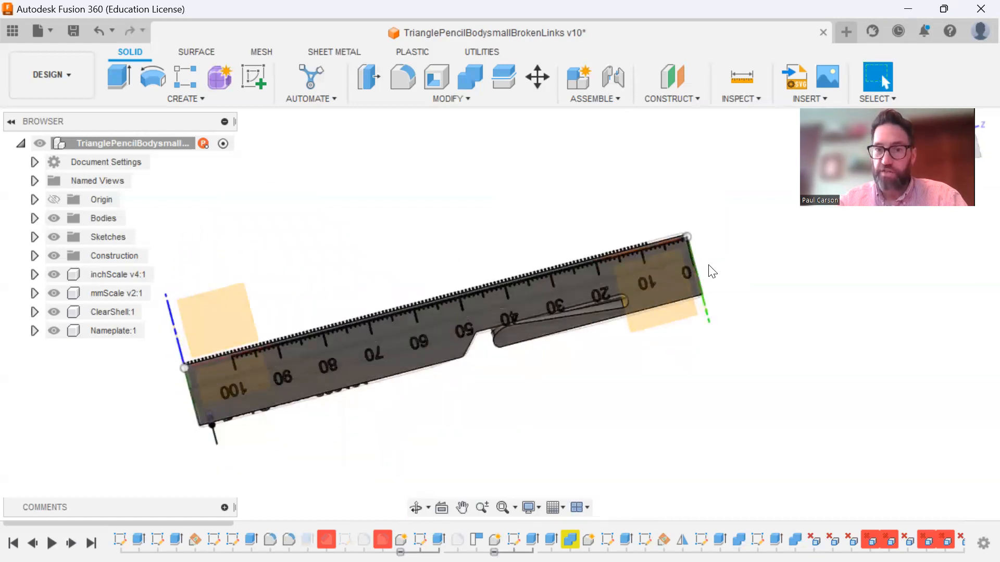
# Examine the scale tick marks and numerals up close at the pencil body's zero-millimetre end and inside the transparent shell
pyautogui.scroll(4, 752, 223)
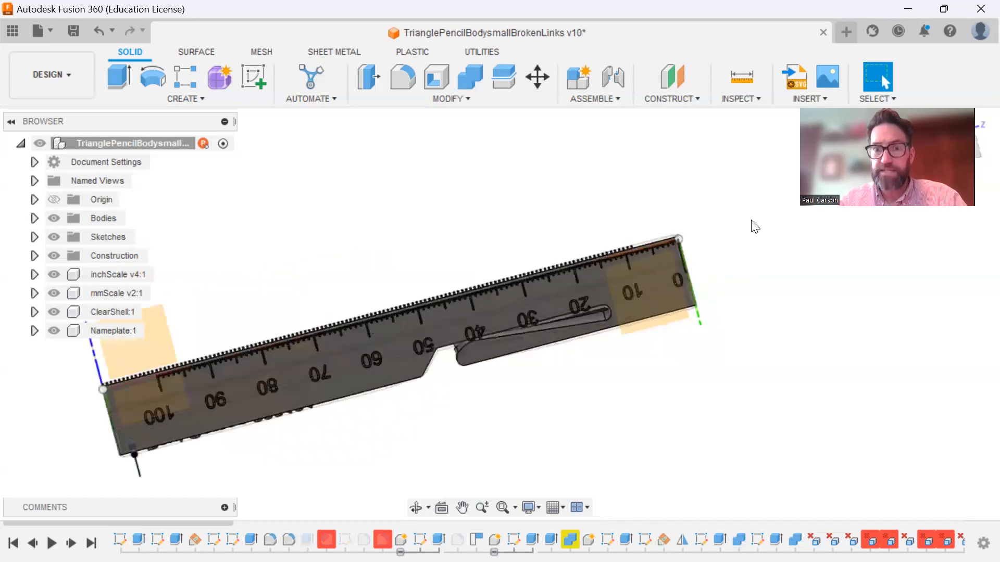
pyautogui.scroll(5, 588, 251)
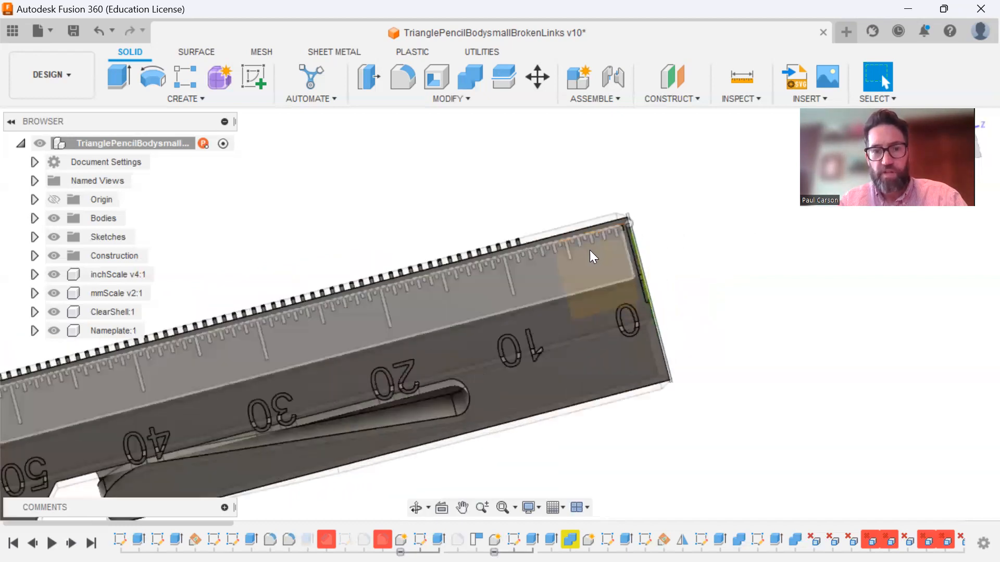
pyautogui.keyDown('shift'); pyautogui.moveTo(588, 182); pyautogui.dragTo(578, 207, button='middle'); pyautogui.keyUp('shift')
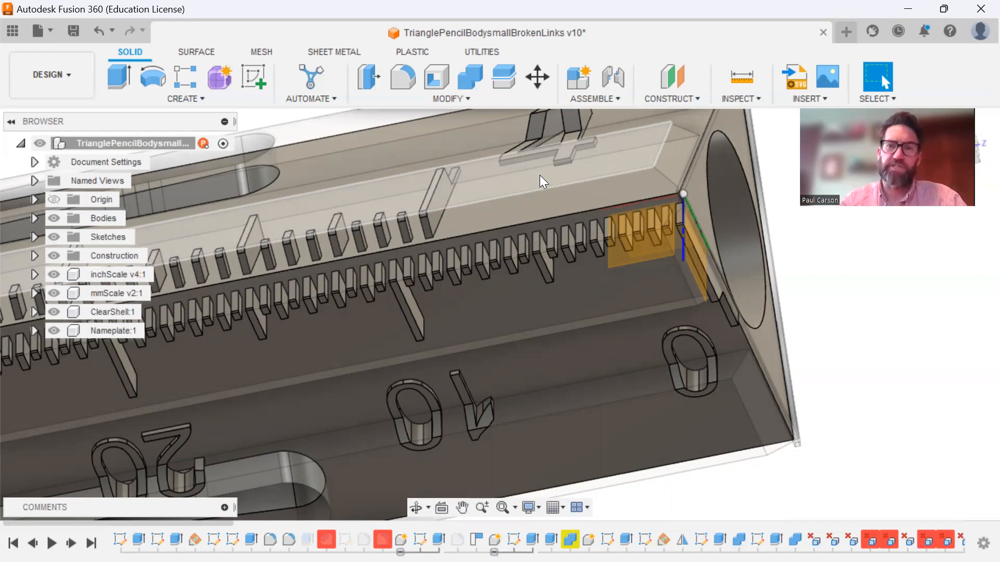
pyautogui.scroll(-2, 540, 175)
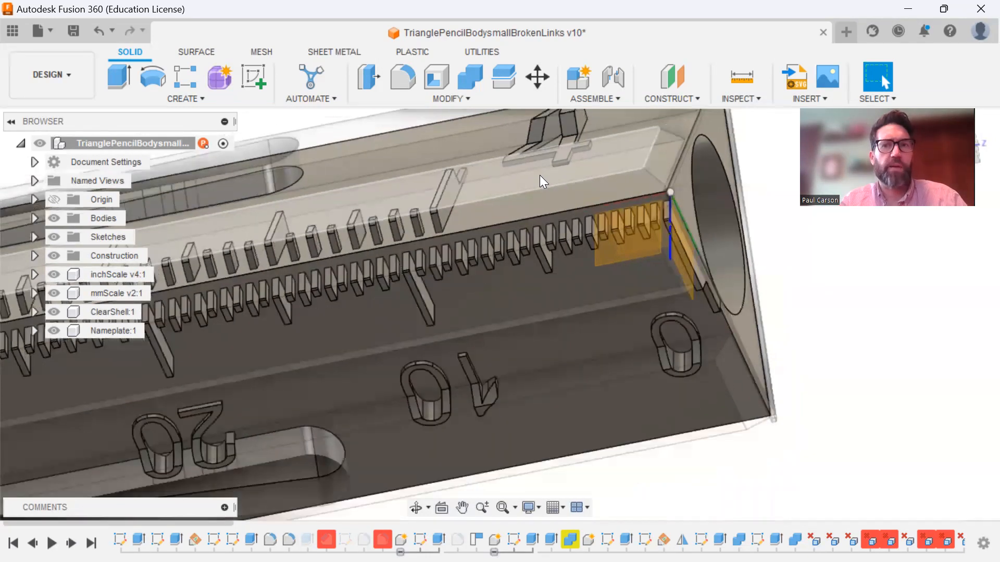
pyautogui.scroll(-1, 540, 179)
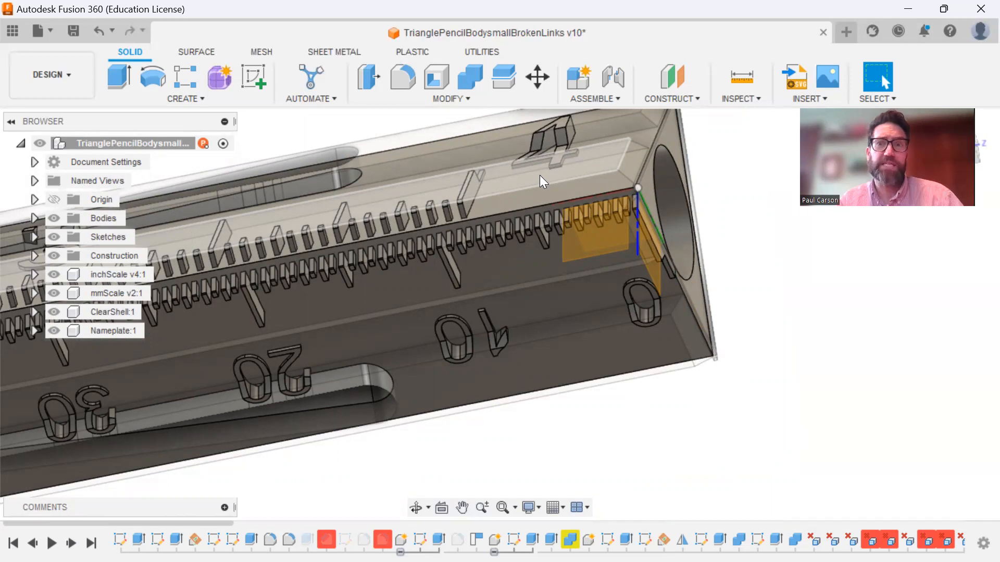
pyautogui.scroll(-1, 540, 177)
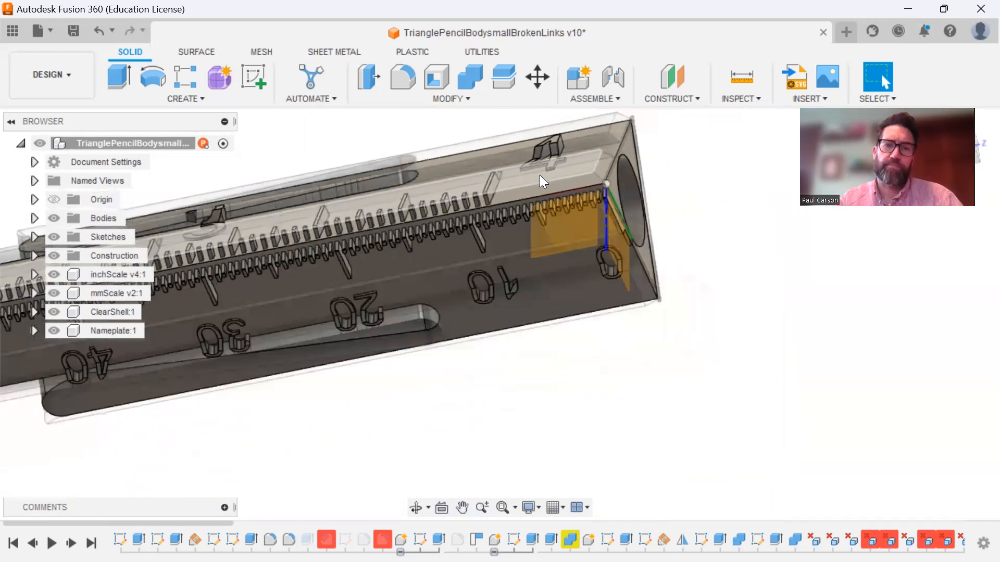
pyautogui.scroll(-1, 540, 176)
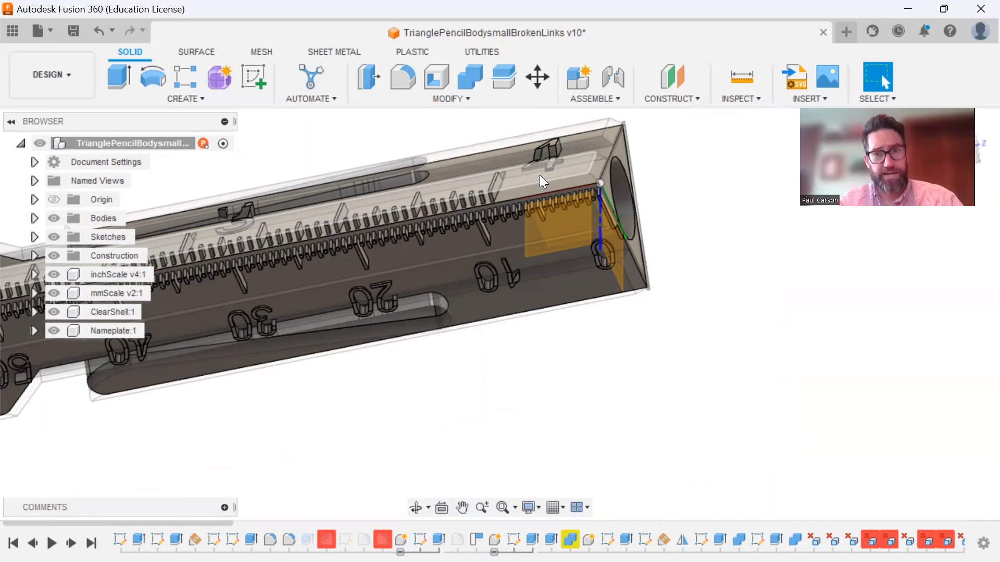
pyautogui.scroll(-1, 539, 175)
pyautogui.moveTo(636, 176)
pyautogui.keyDown('shift'); pyautogui.mouseDown(button='middle')
pyautogui.moveTo(603, 197)
pyautogui.moveTo(609, 175)
pyautogui.mouseUp(button='middle'); pyautogui.keyUp('shift')
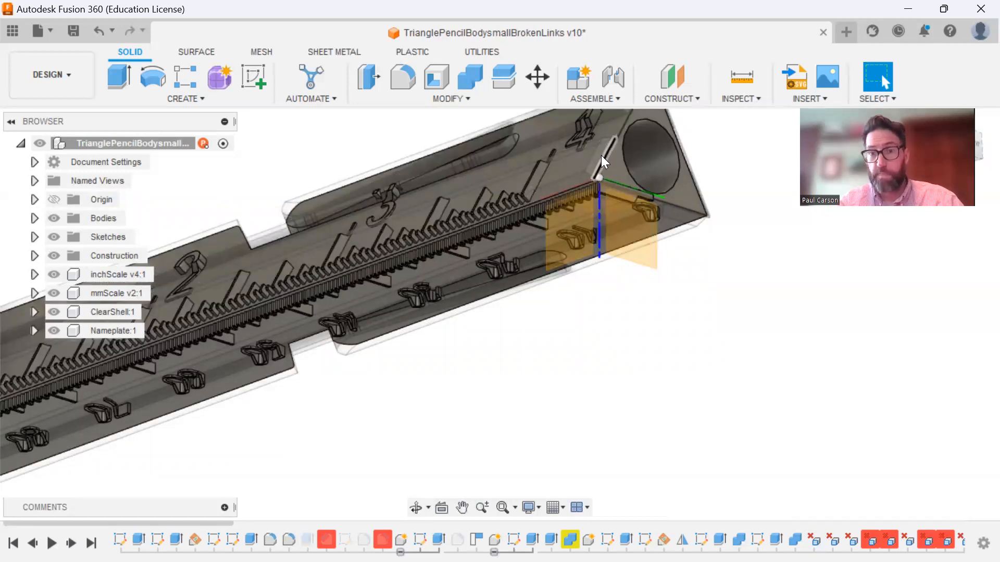
pyautogui.scroll(-5, 563, 201)
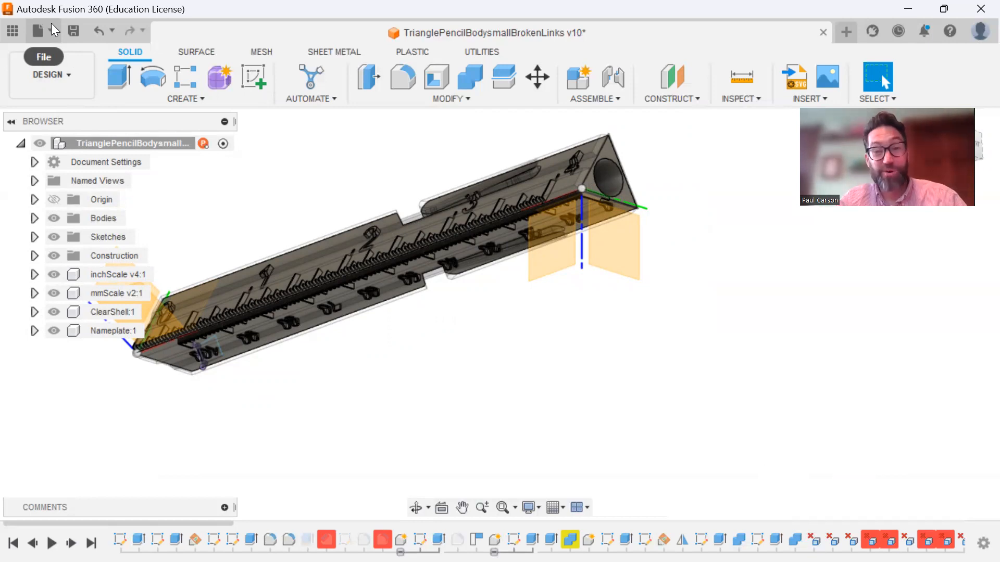
# Export the design to Downloads as the STEP file TrianglePencilBodysmallBrokenLinks v10, replacing the existing file
pyautogui.click(51, 27)
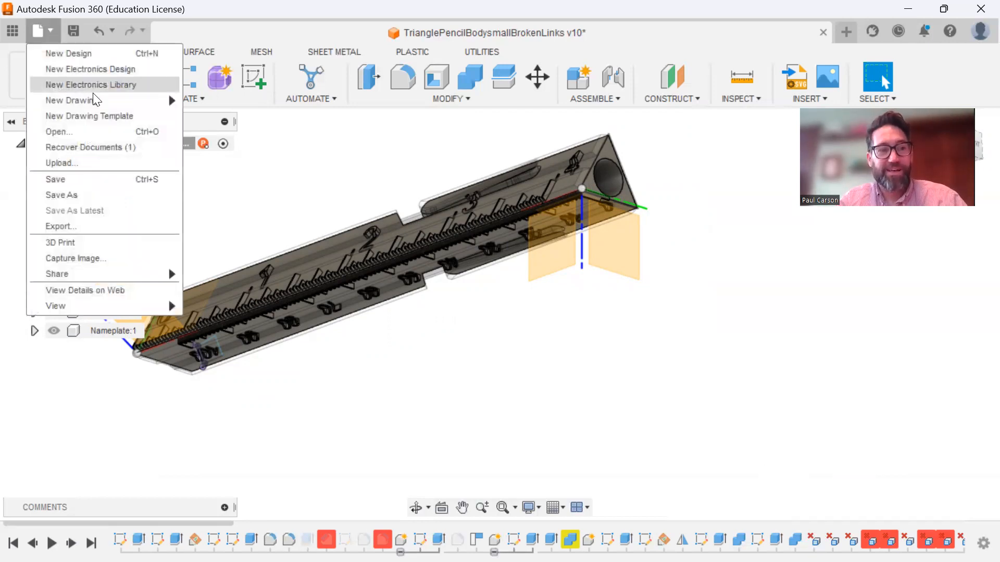
pyautogui.click(76, 230)
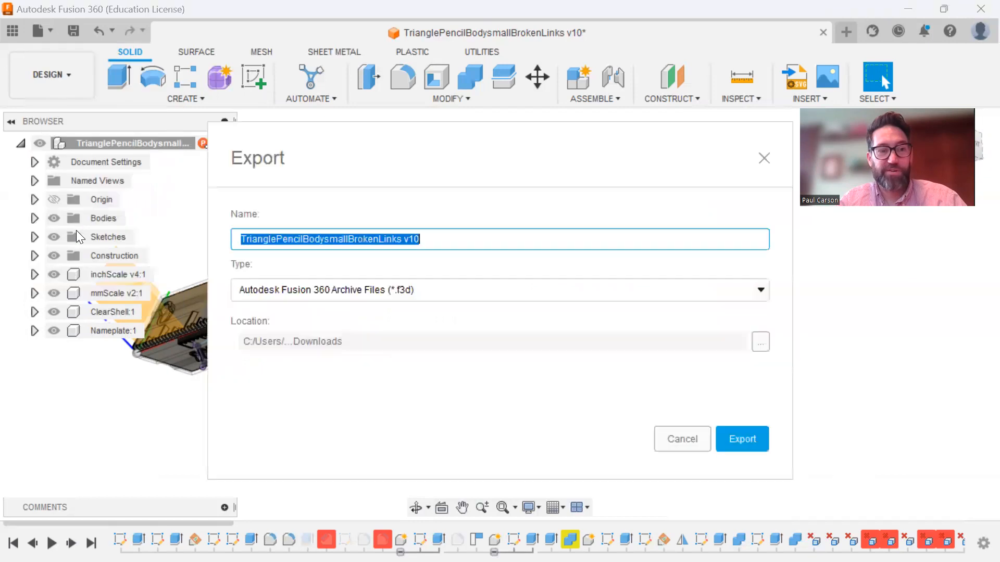
pyautogui.click(385, 296)
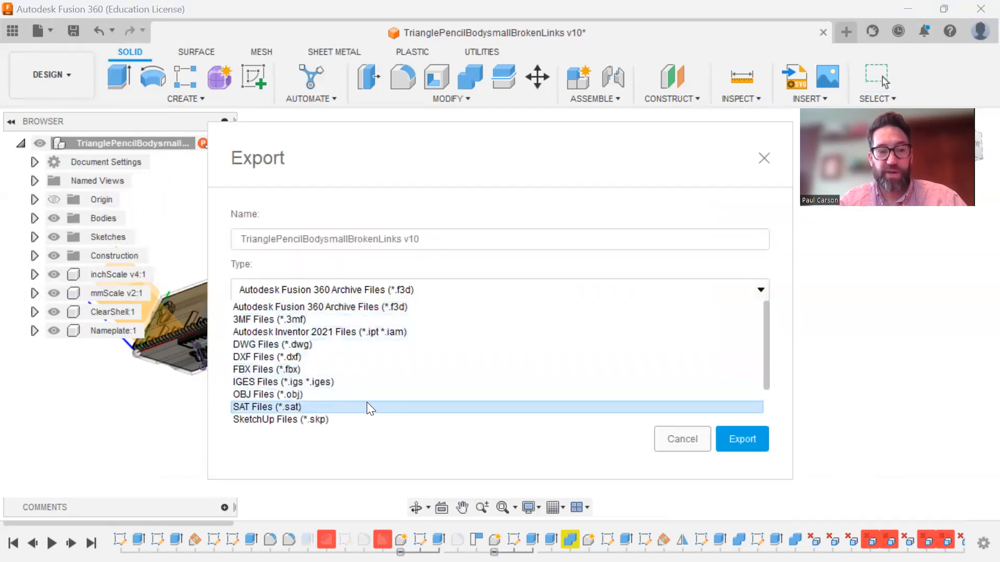
pyautogui.scroll(-1, 367, 402)
pyautogui.click(346, 406)
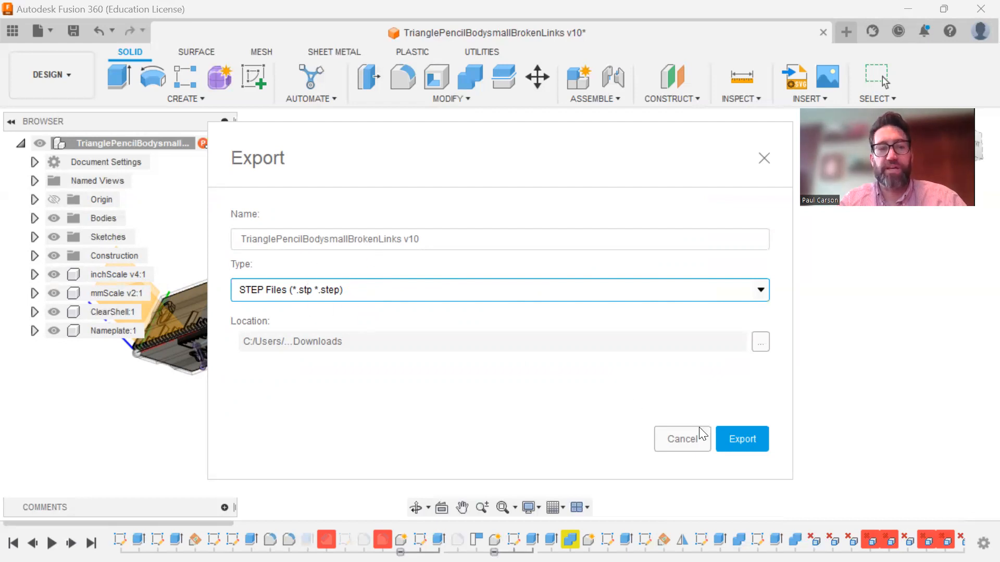
pyautogui.click(733, 440)
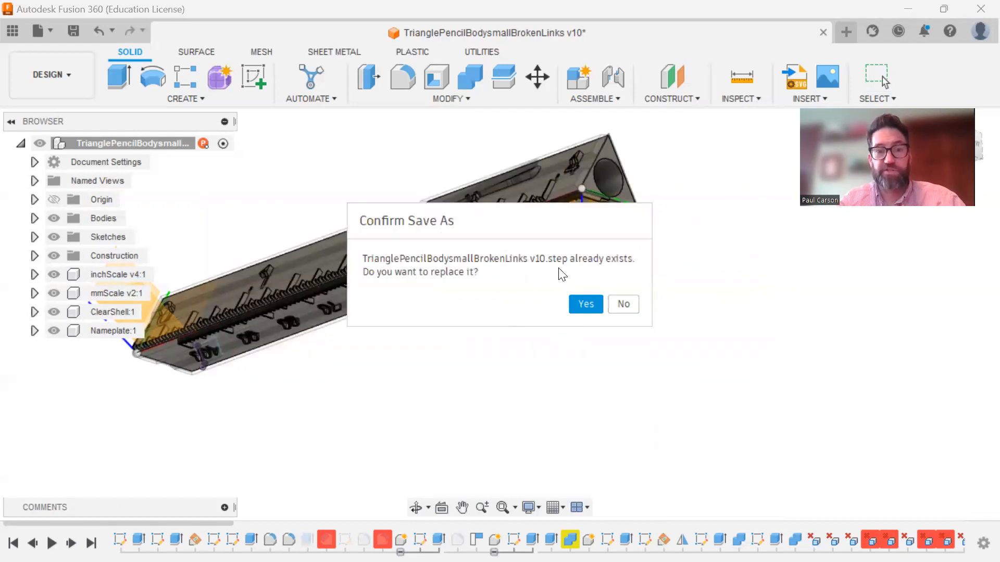
pyautogui.click(587, 304)
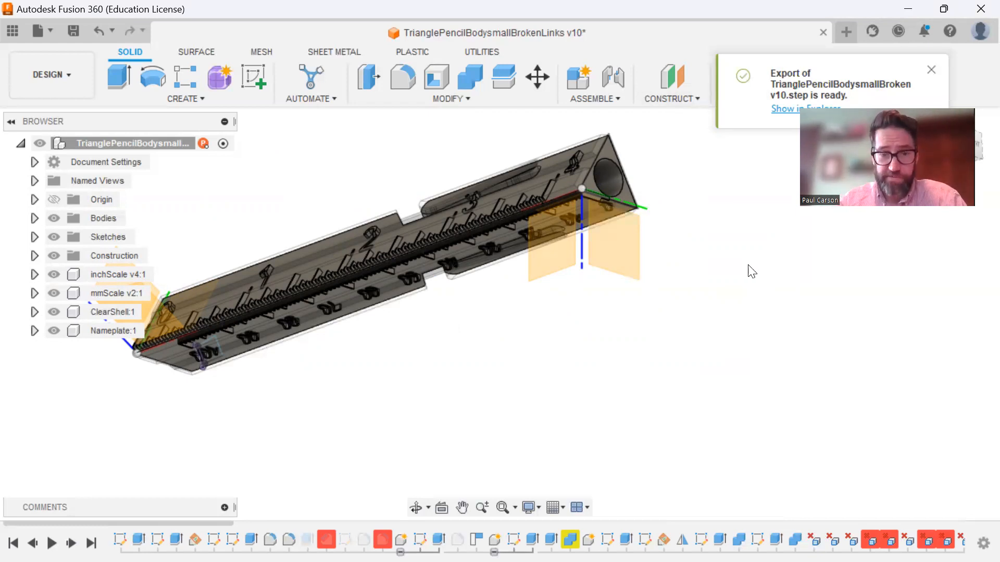
# Switch to GrabCAD Print and add today's TrianglePencilBodysmallBrokenLinks v10 STEP file from Downloads to the new project
pyautogui.click(655, 544)
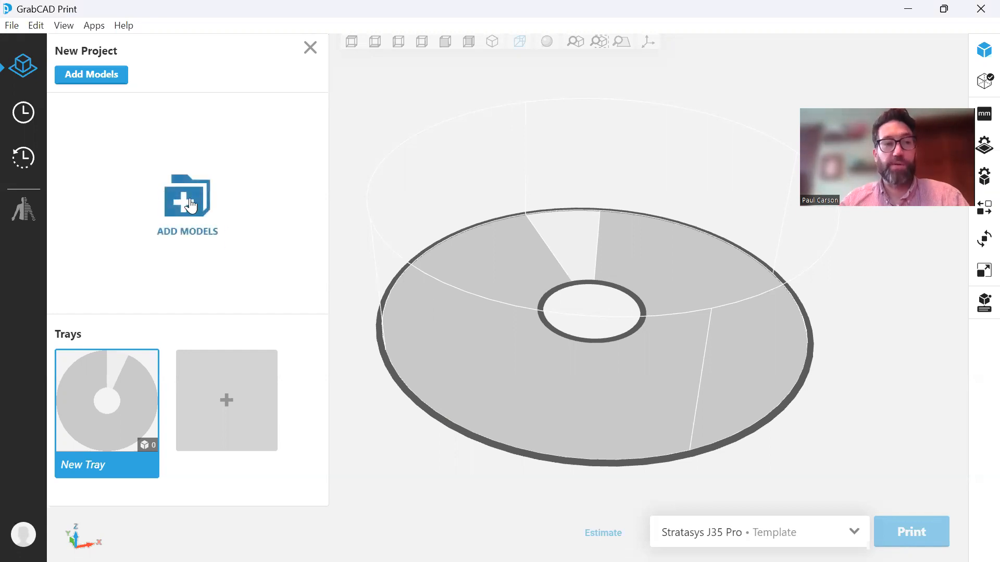
pyautogui.click(189, 200)
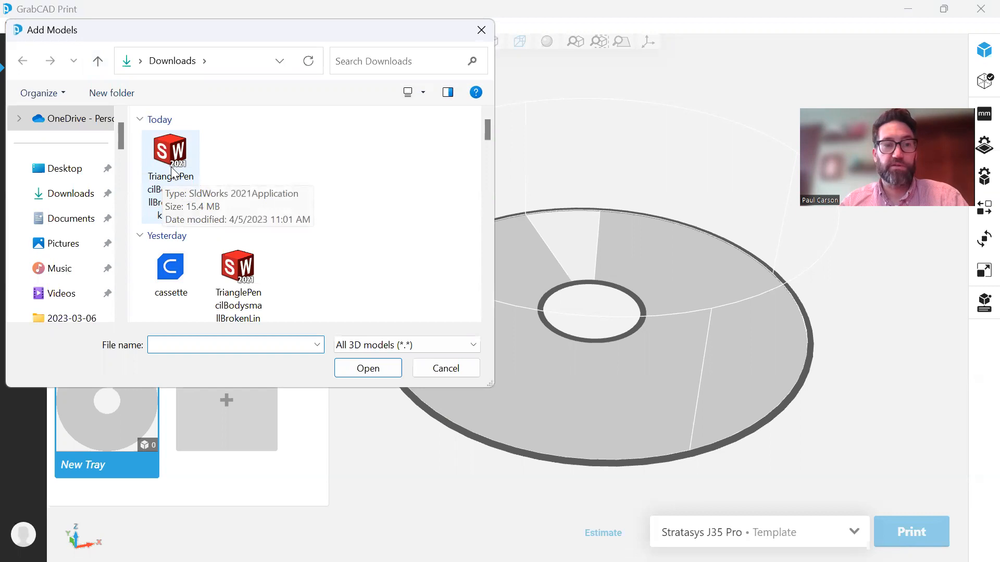
pyautogui.click(174, 170)
pyautogui.doubleClick(175, 169)
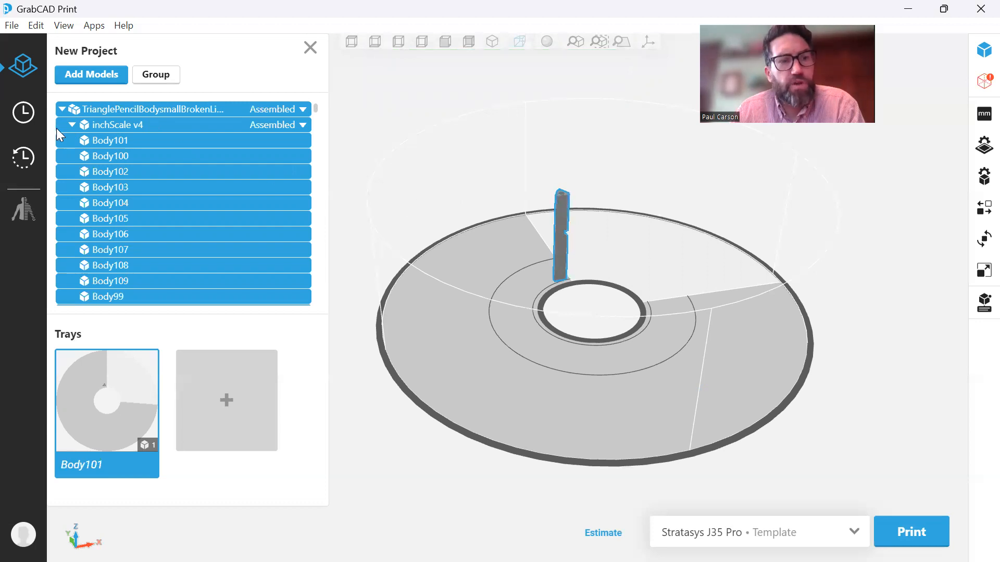
# Collapse the inchScale v4, mmScale v2, ClearShell and Nameplate components in the project's model tree
pyautogui.click(71, 126)
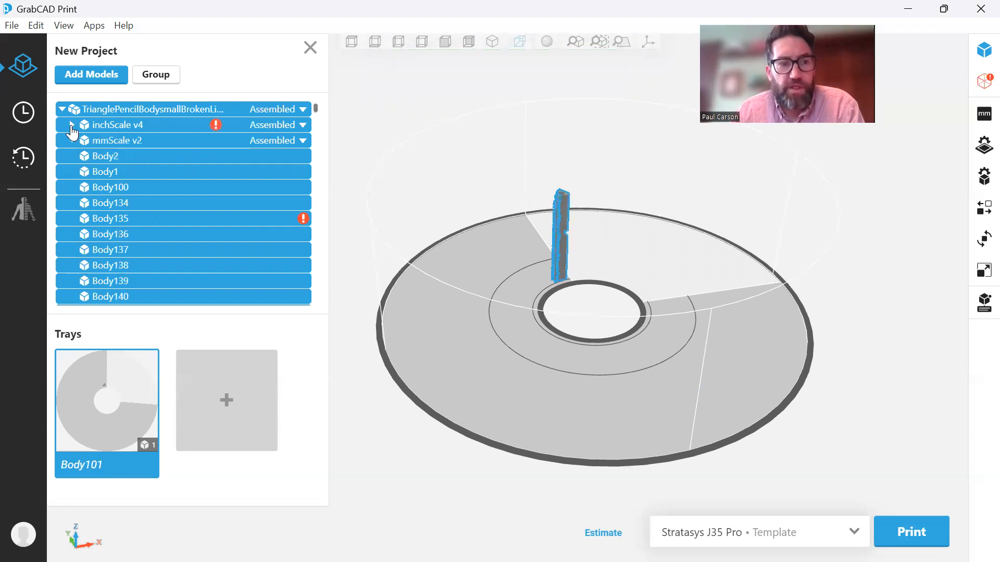
pyautogui.click(71, 141)
pyautogui.click(72, 156)
pyautogui.click(72, 173)
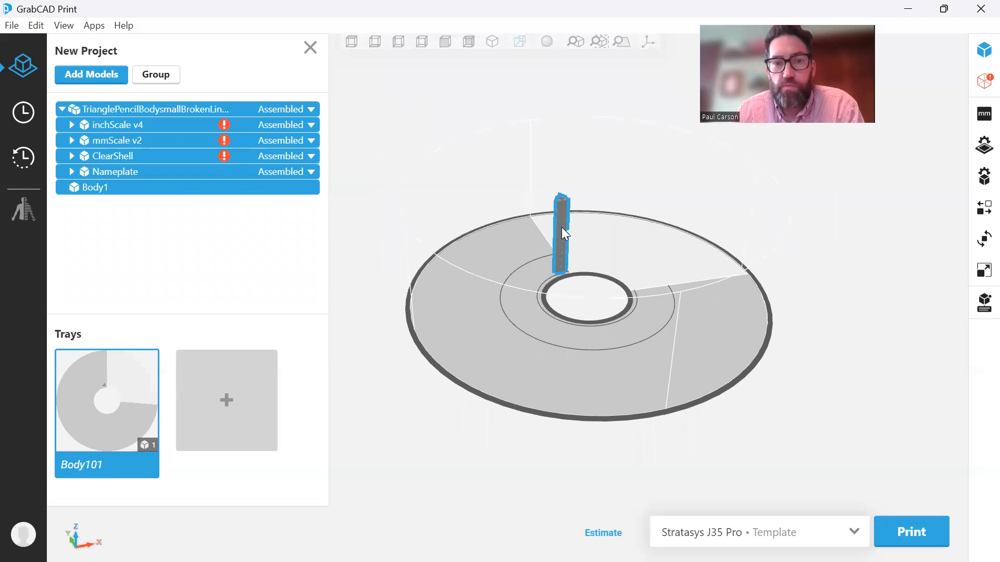
# Inspect the pencil body on the tray with only Body1 selected, and reselect the whole assembly
pyautogui.scroll(2, 565, 233)
pyautogui.scroll(5, 561, 221)
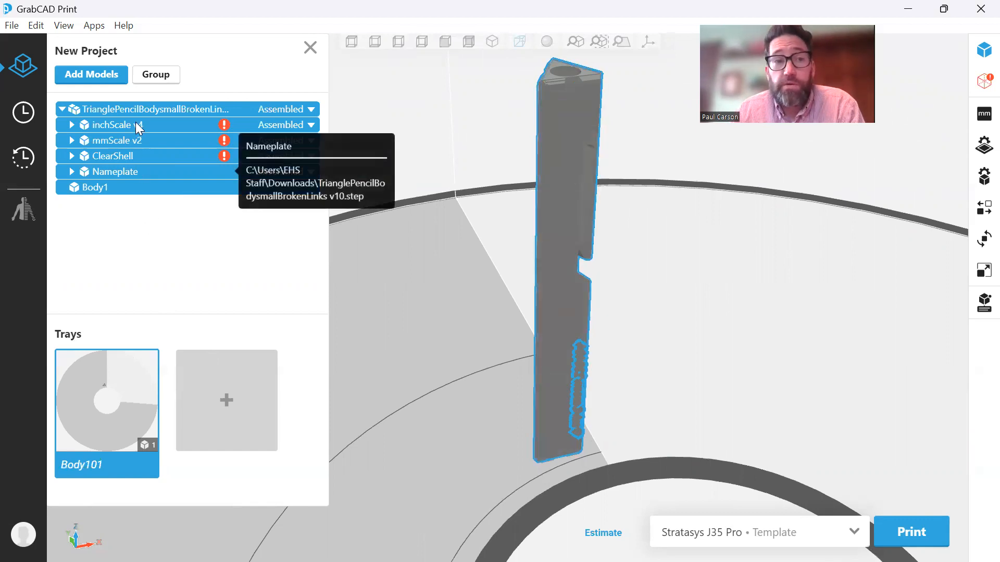
pyautogui.click(118, 186)
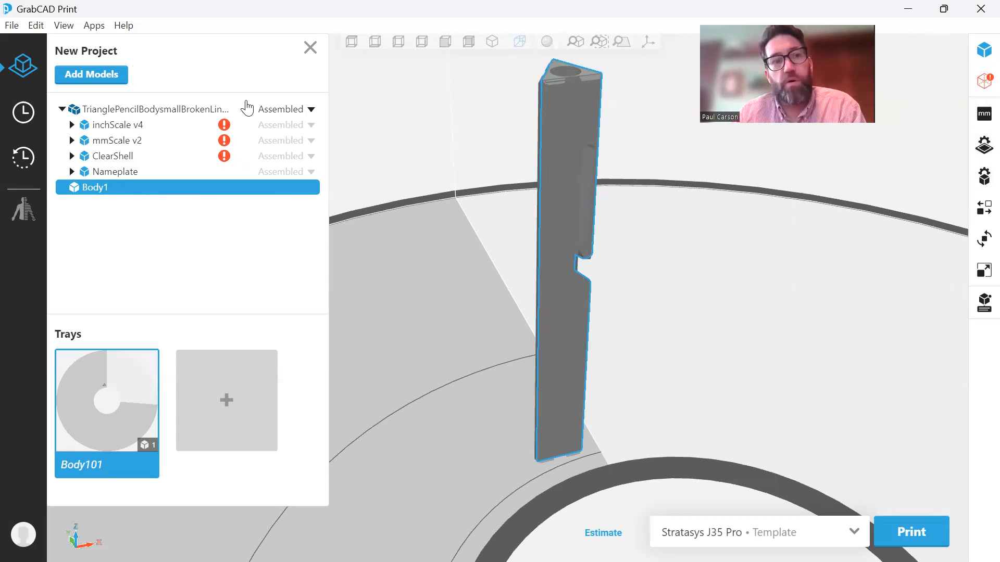
pyautogui.hotkey('ctrl', 'a')
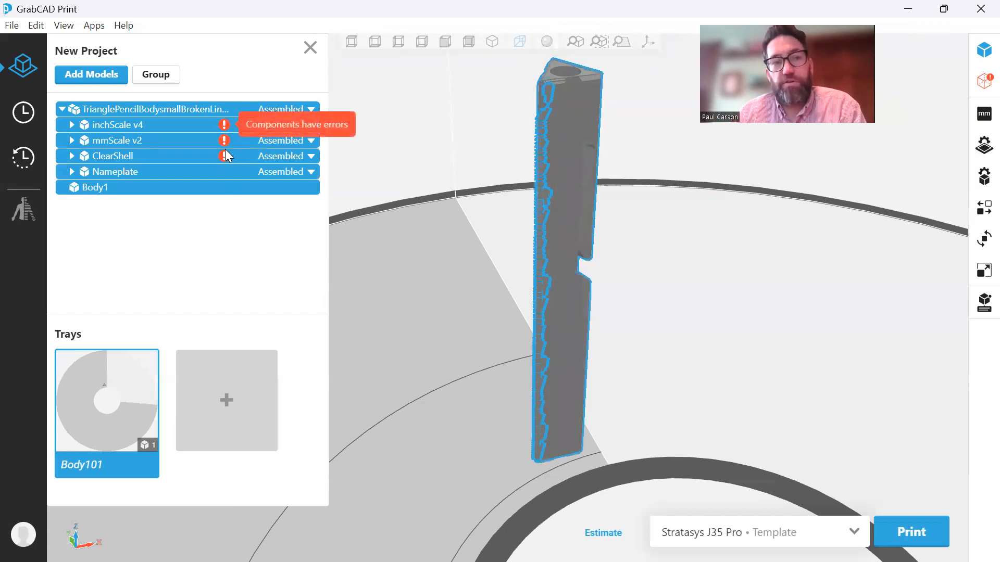
# Enter Analysis Mode for the components flagged with errors, and select the pencil assembly on the tray
pyautogui.moveTo(227, 140)
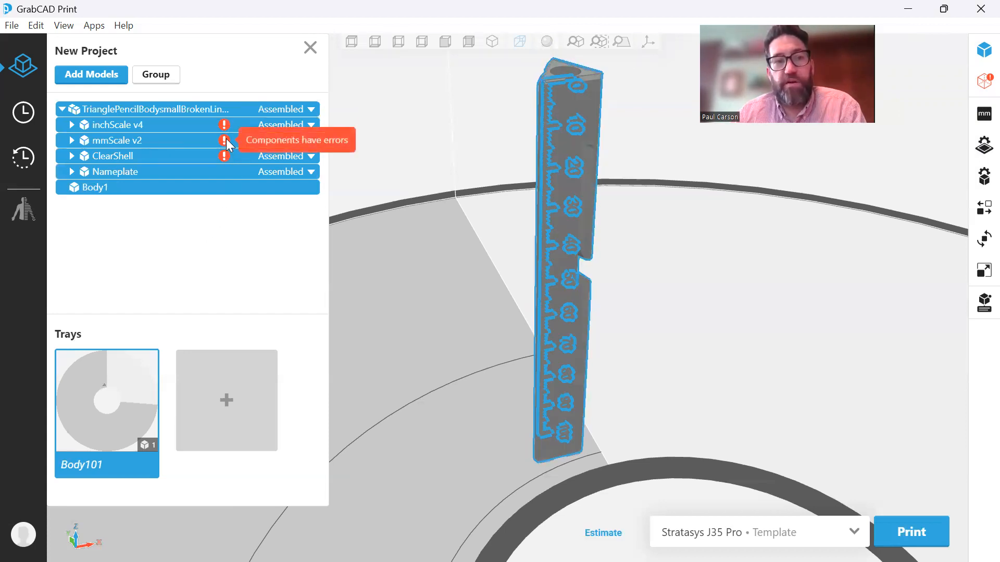
pyautogui.click(982, 83)
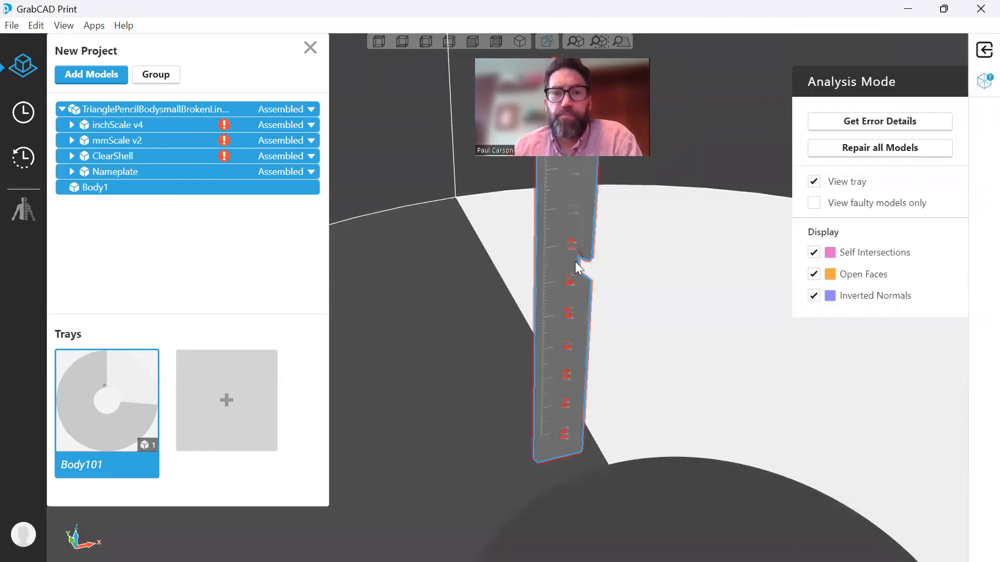
pyautogui.click(548, 210)
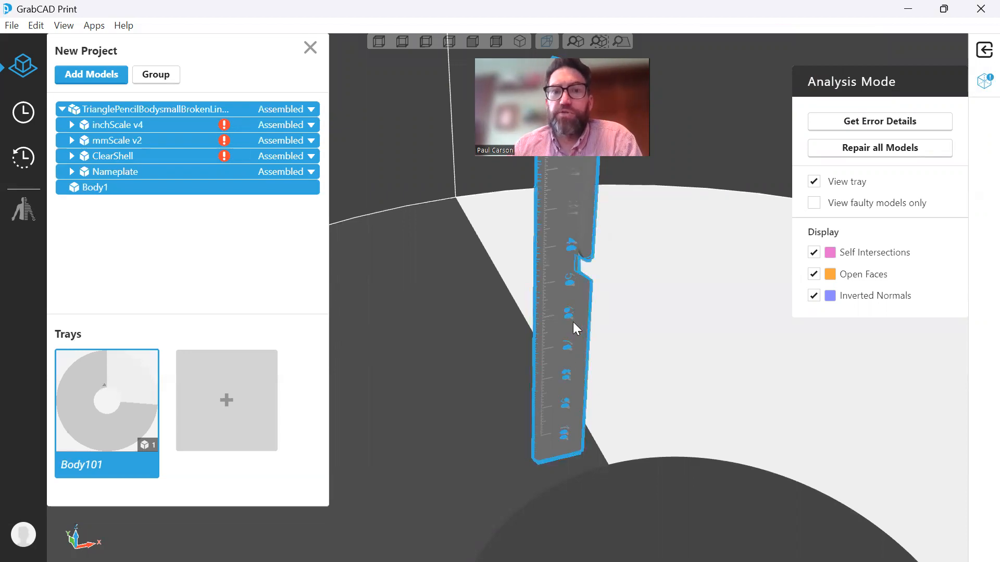
# Repair all faulty models of the pencil assembly and return to Model View
pyautogui.moveTo(573, 322)
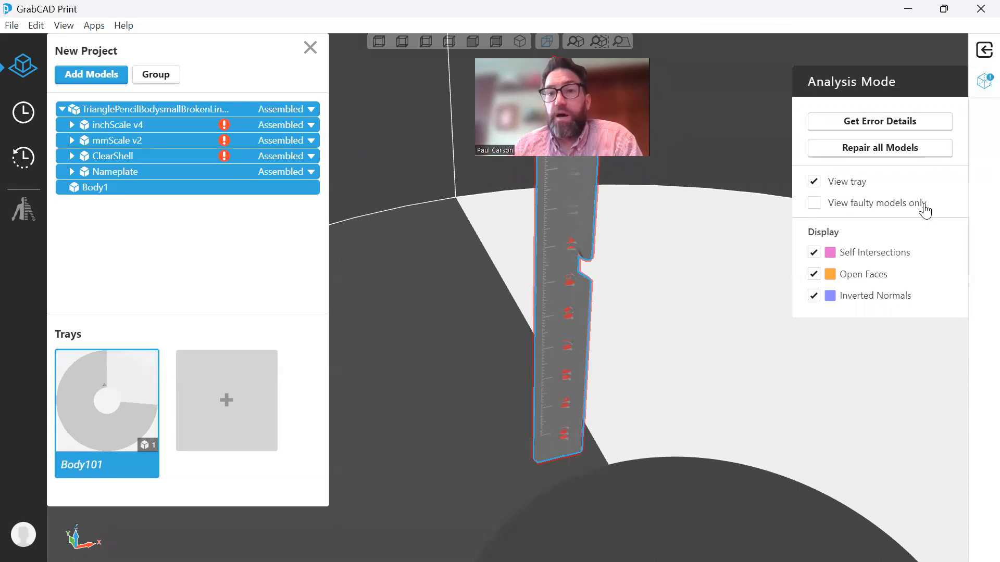
pyautogui.click(910, 150)
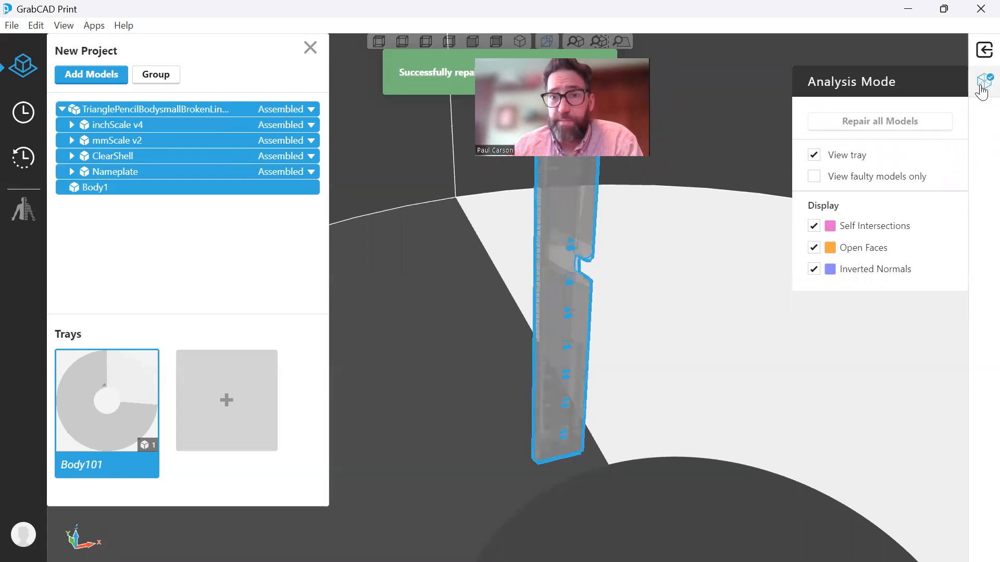
pyautogui.click(982, 57)
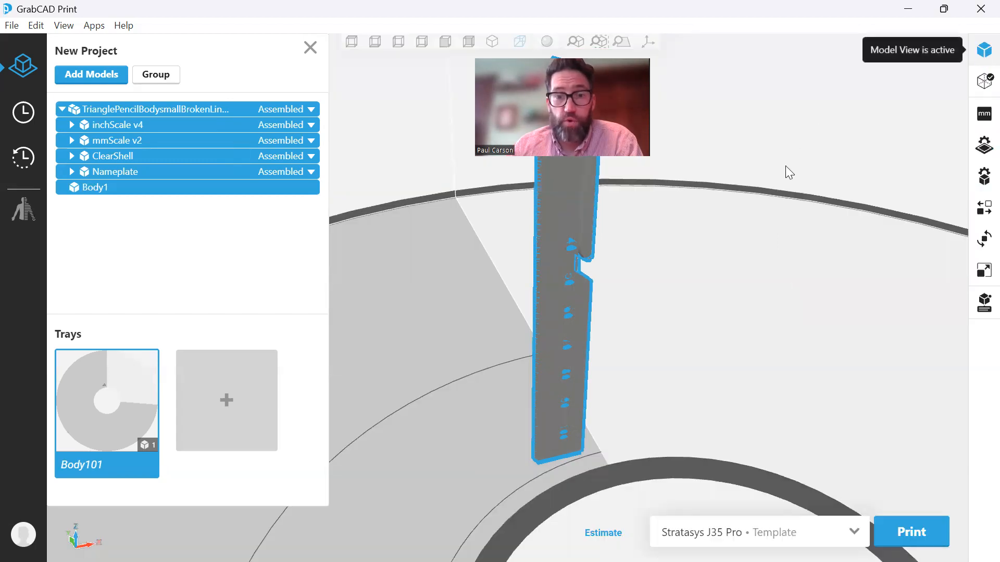
pyautogui.scroll(4, 765, 202)
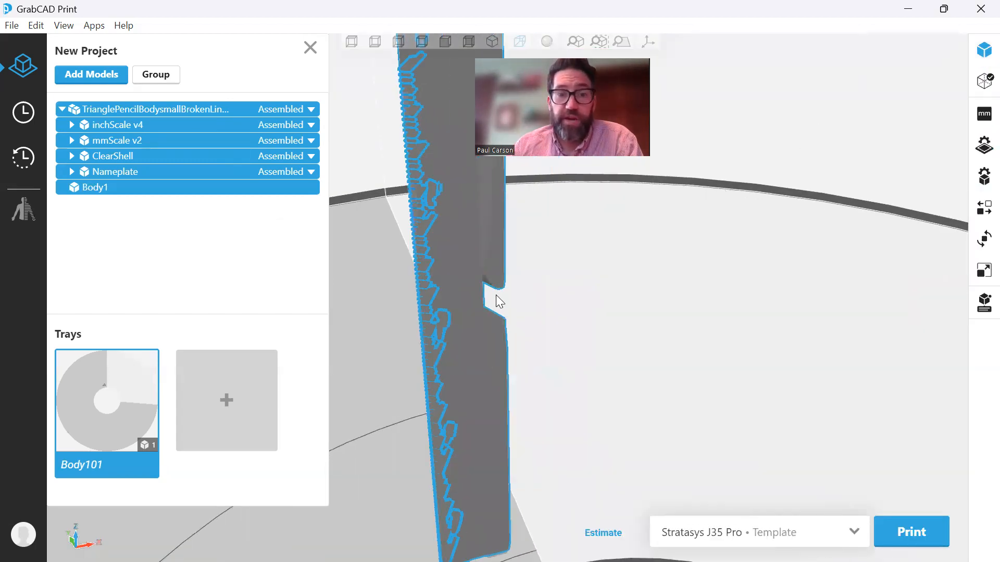
pyautogui.scroll(-1, 495, 295)
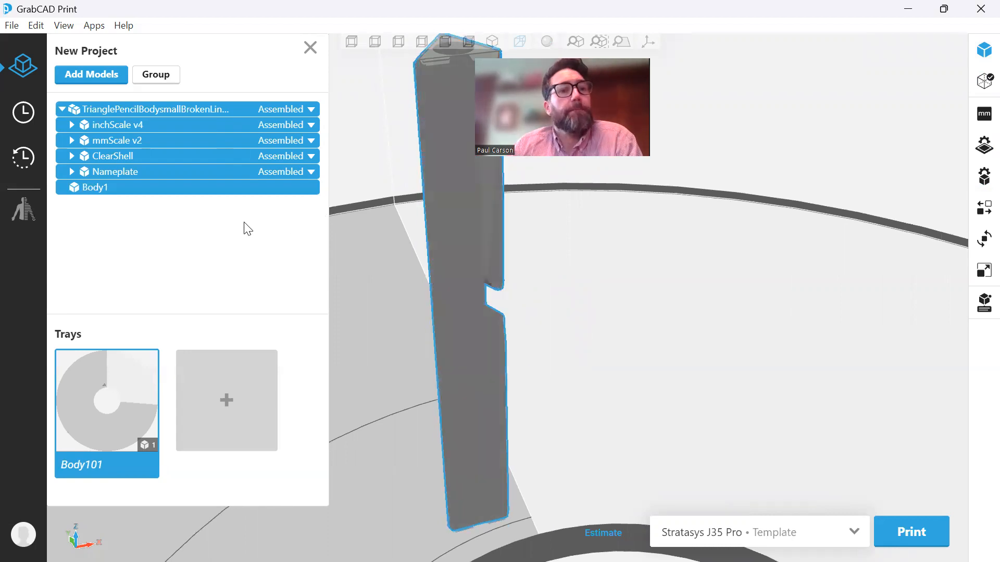
# Select only Body1 and set the Grayscale value of its model material to 100%
pyautogui.click(121, 188)
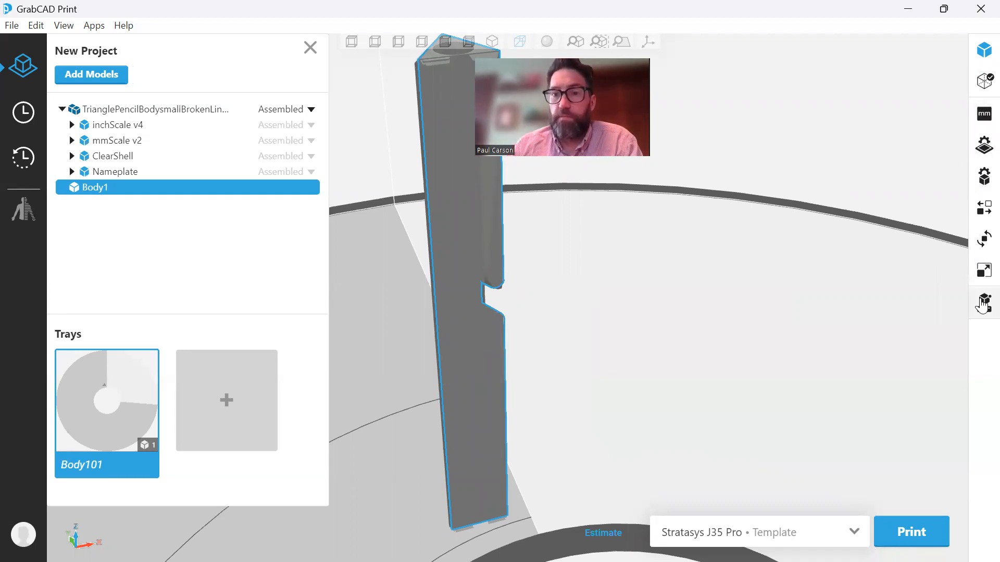
pyautogui.click(982, 182)
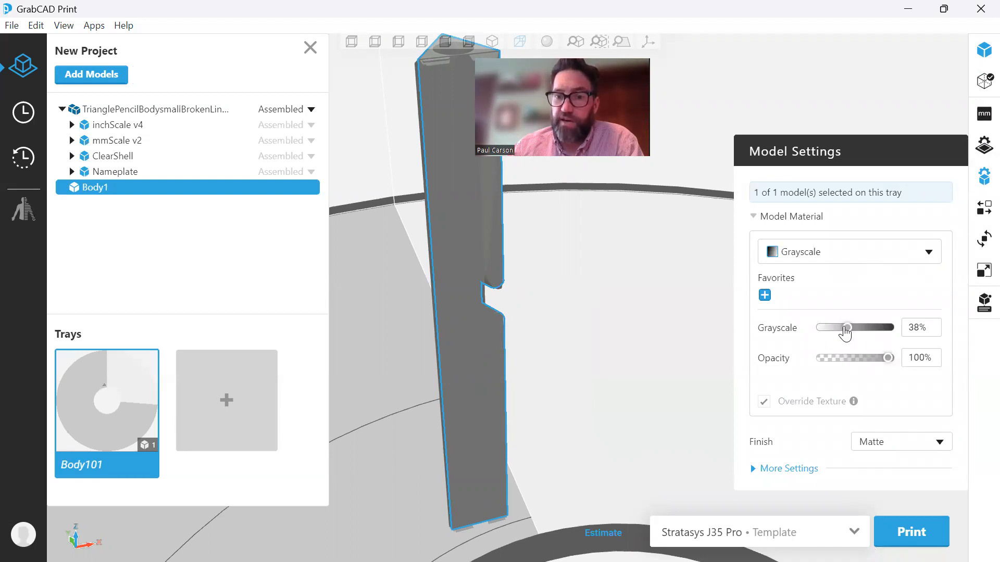
pyautogui.moveTo(845, 333); pyautogui.dragTo(890, 335)
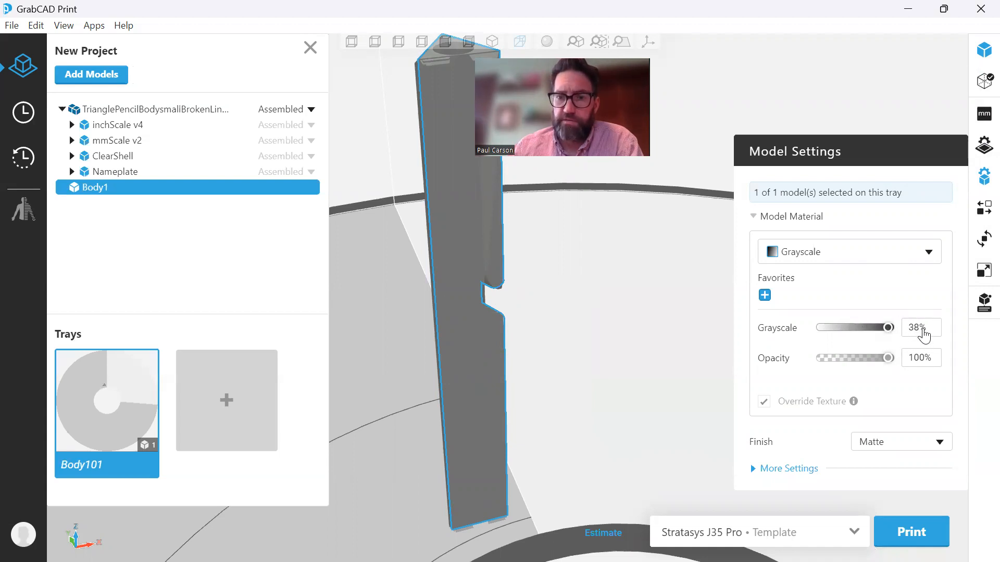
pyautogui.click(912, 333)
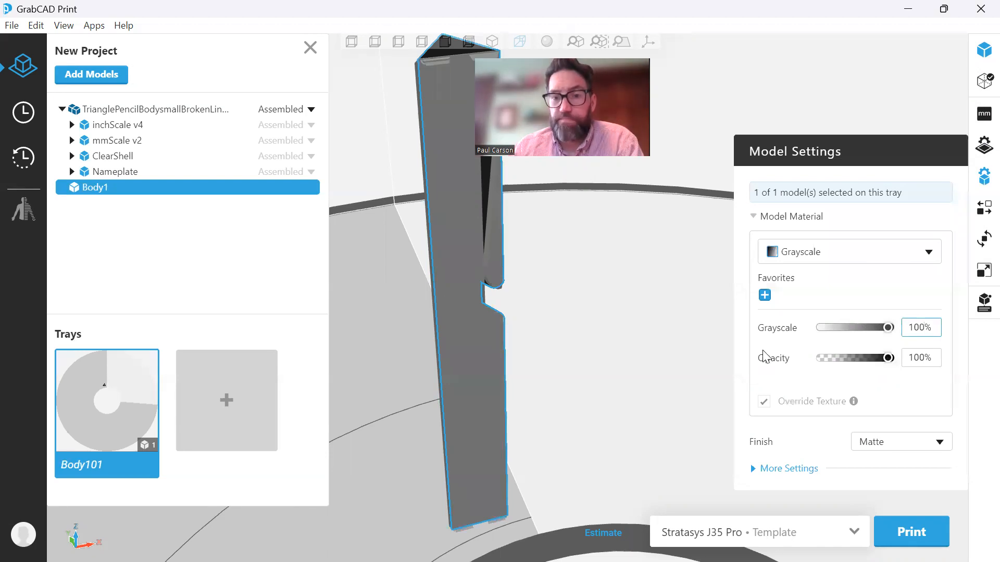
# Try 0% opacity on Body1, inspect the pencil on the tray, and restore the opacity to 100%
pyautogui.moveTo(886, 359); pyautogui.dragTo(813, 369)
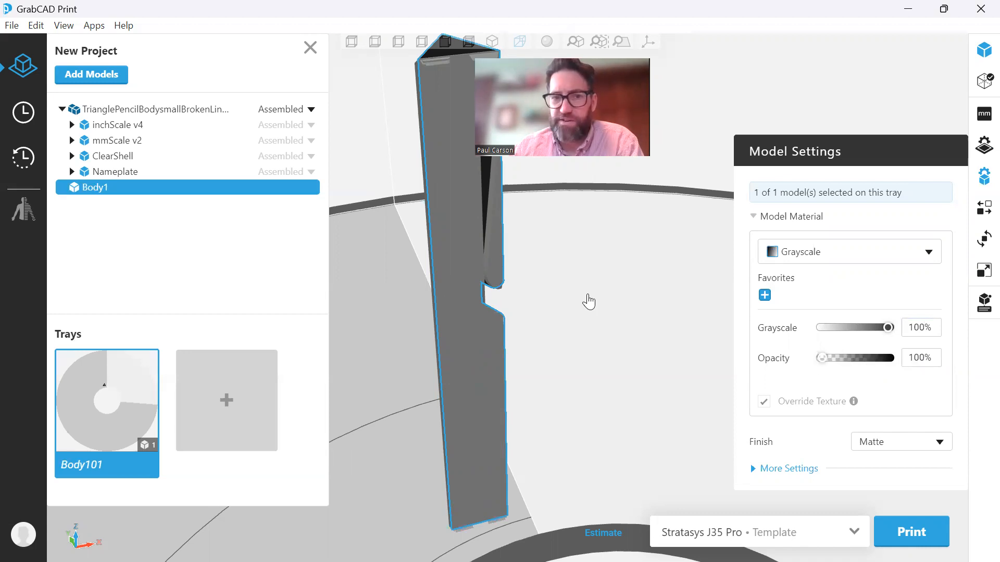
pyautogui.scroll(2, 536, 242)
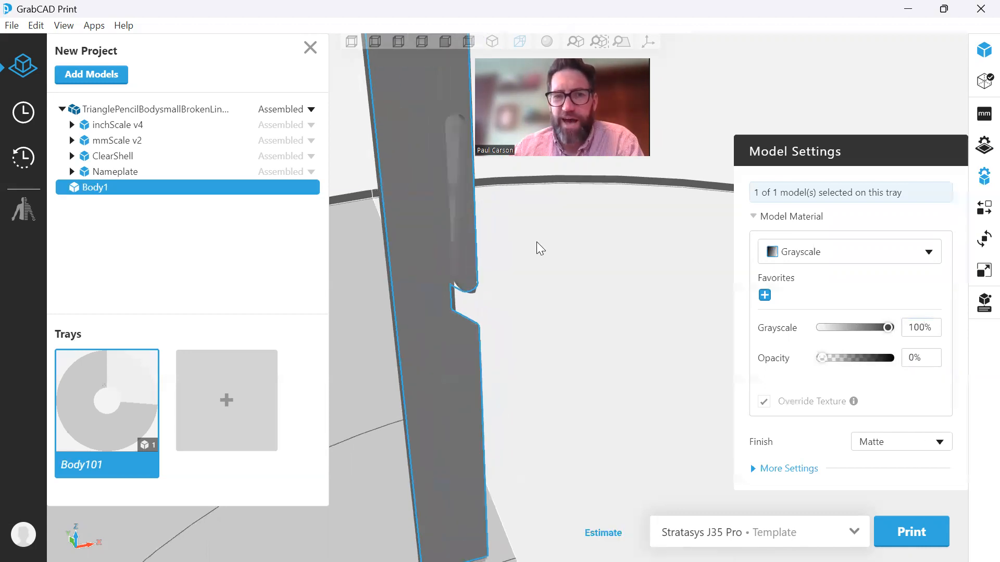
pyautogui.scroll(-1, 662, 285)
pyautogui.moveTo(822, 359); pyautogui.dragTo(904, 357)
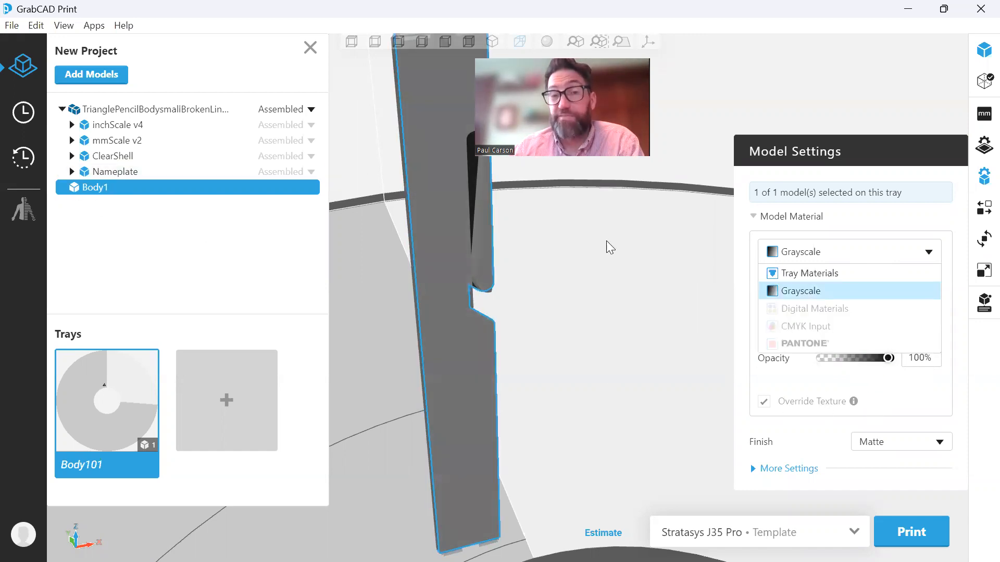
# Switch Body1's model material to Tray Materials, assign VeroUltraWhite, and close the model settings
pyautogui.click(830, 280)
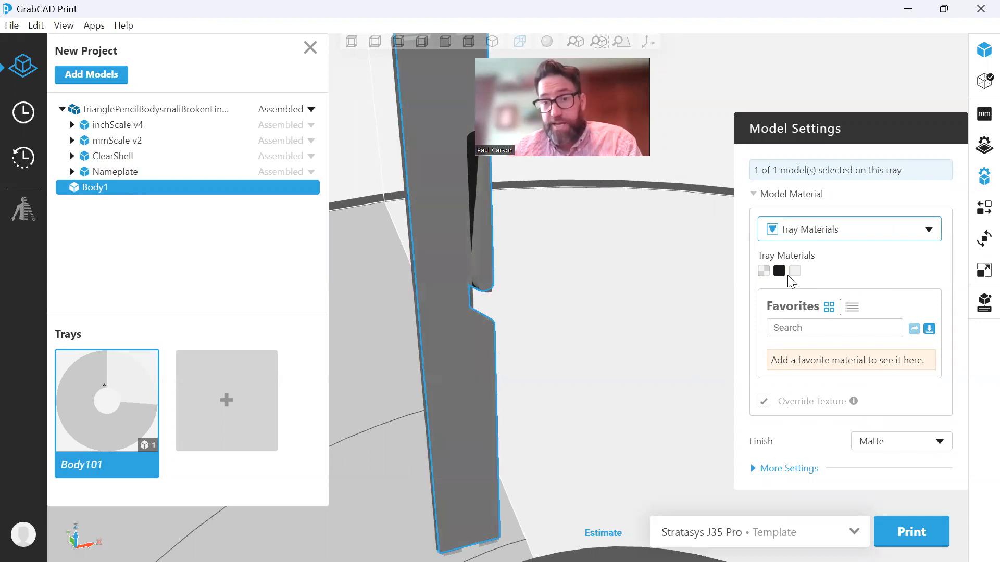
pyautogui.click(928, 231)
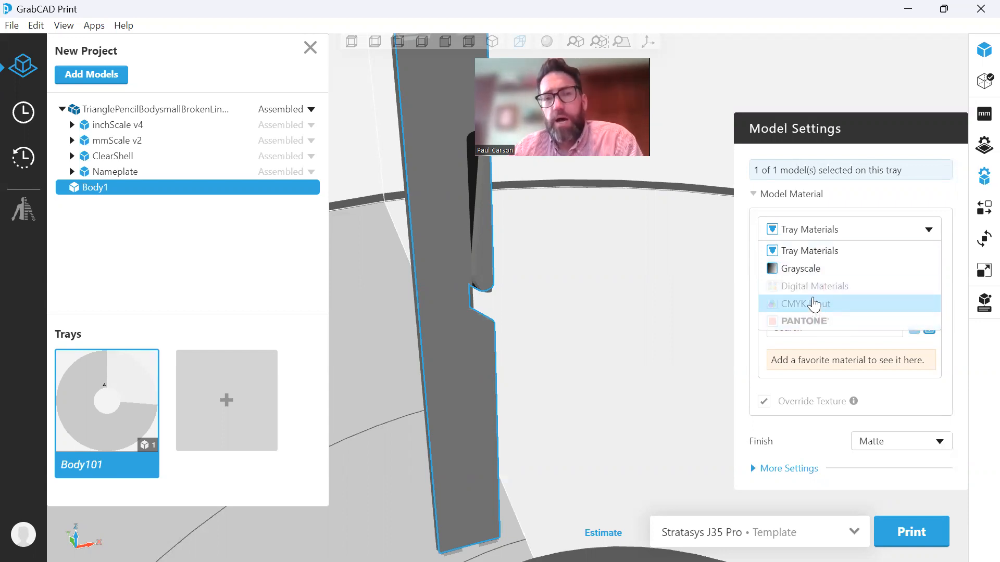
pyautogui.click(812, 252)
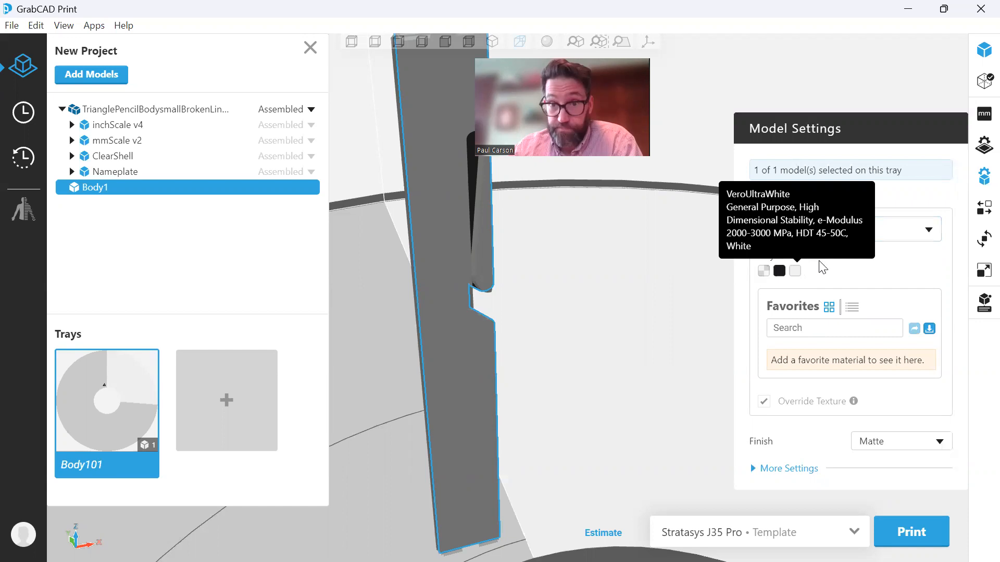
pyautogui.click(795, 272)
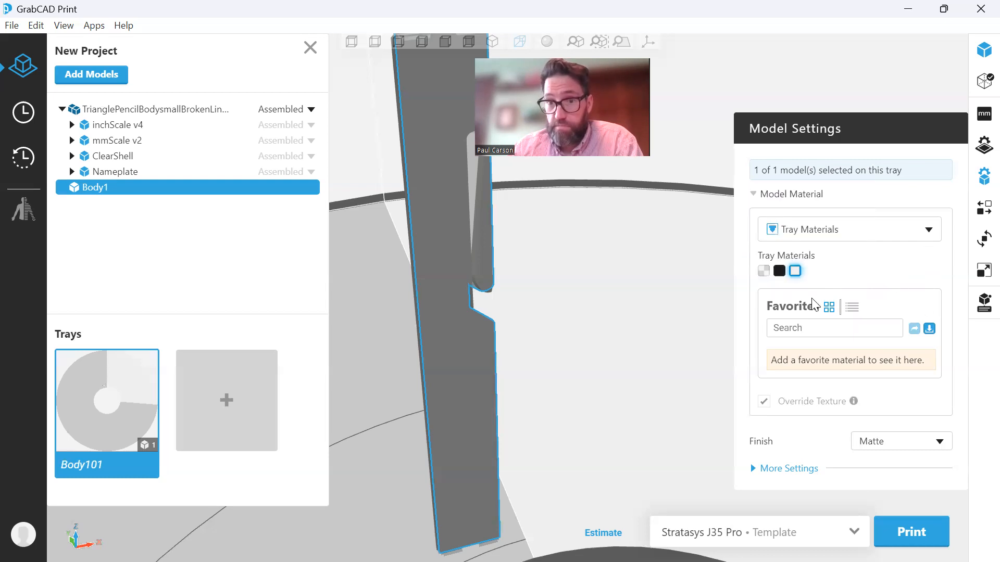
pyautogui.scroll(1, 492, 293)
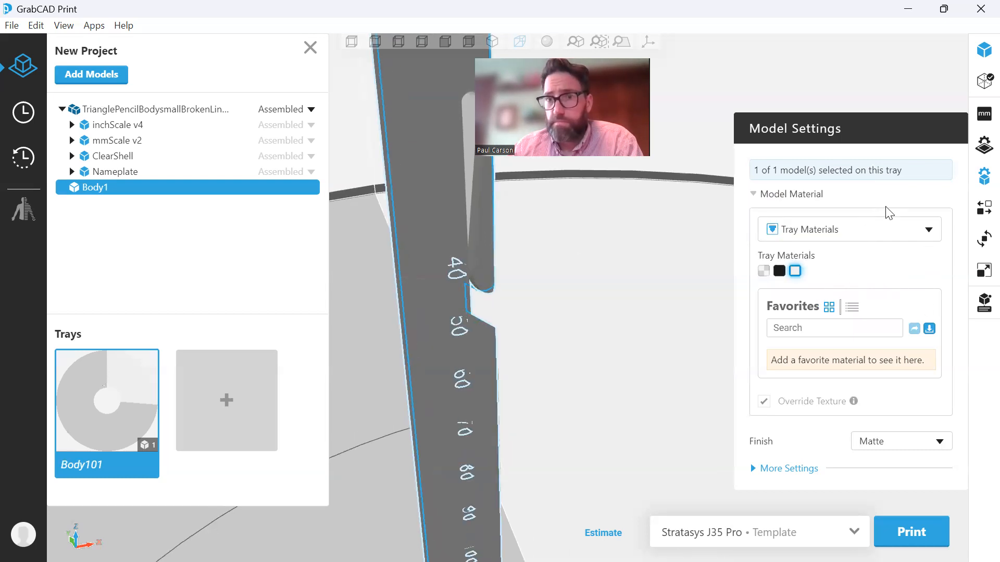
pyautogui.click(984, 176)
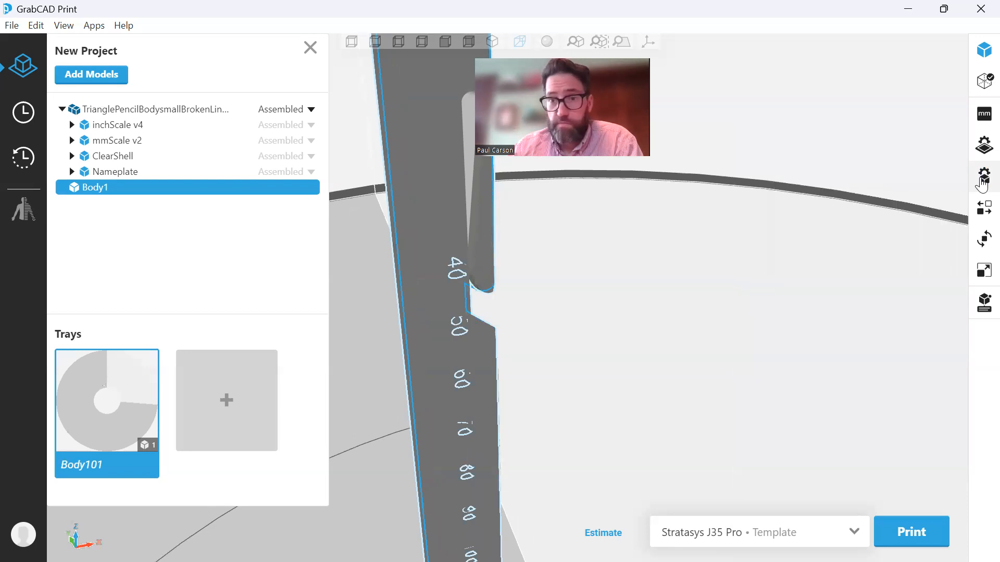
pyautogui.scroll(-3, 521, 309)
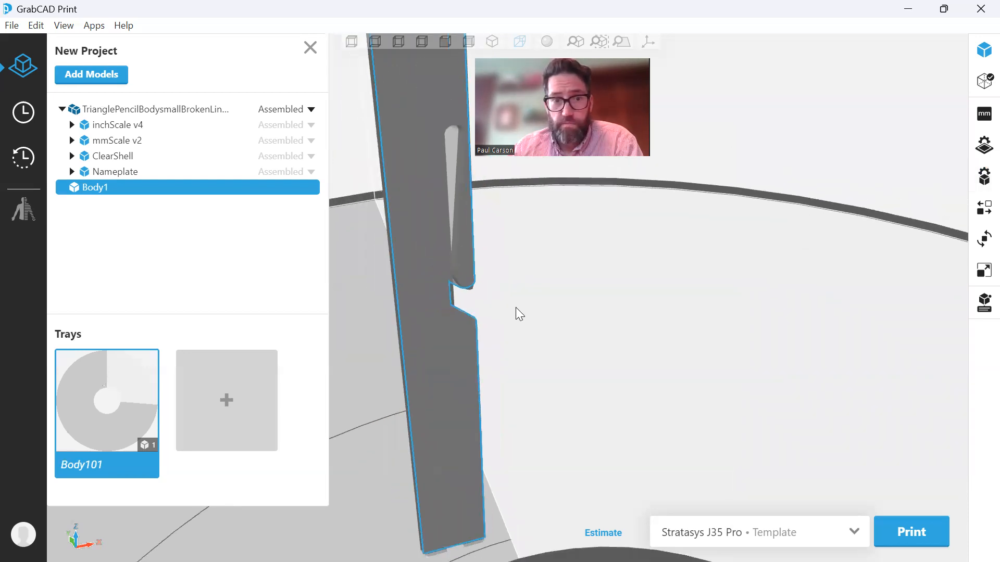
pyautogui.scroll(-2, 510, 302)
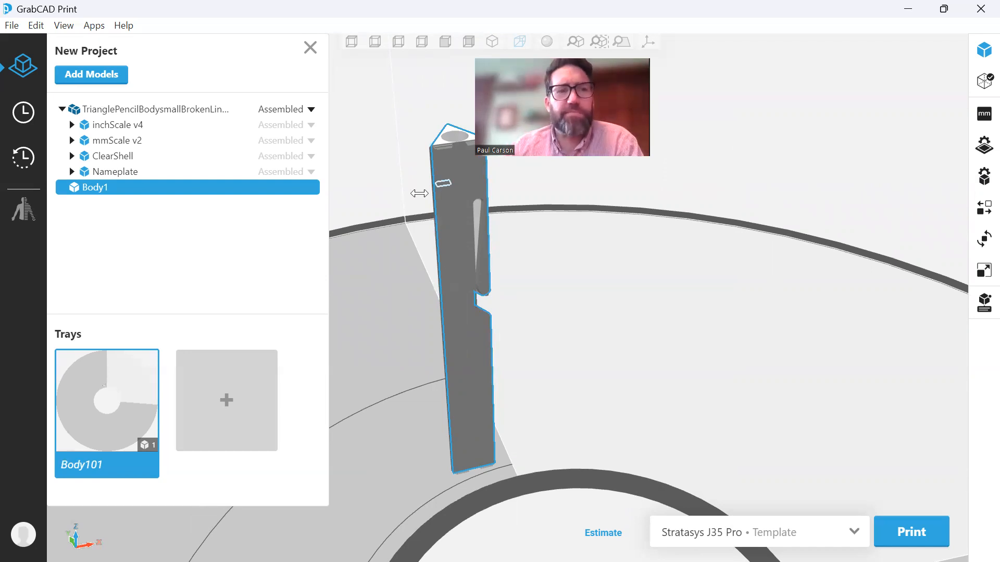
# Assign the clear UltraClearS tray material to the ClearShell component
pyautogui.click(155, 157)
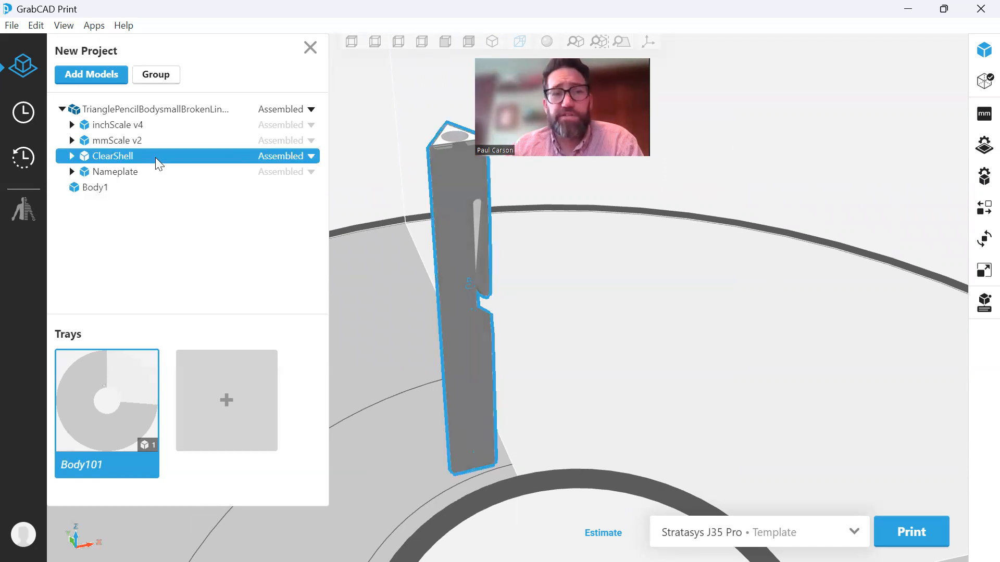
pyautogui.click(983, 177)
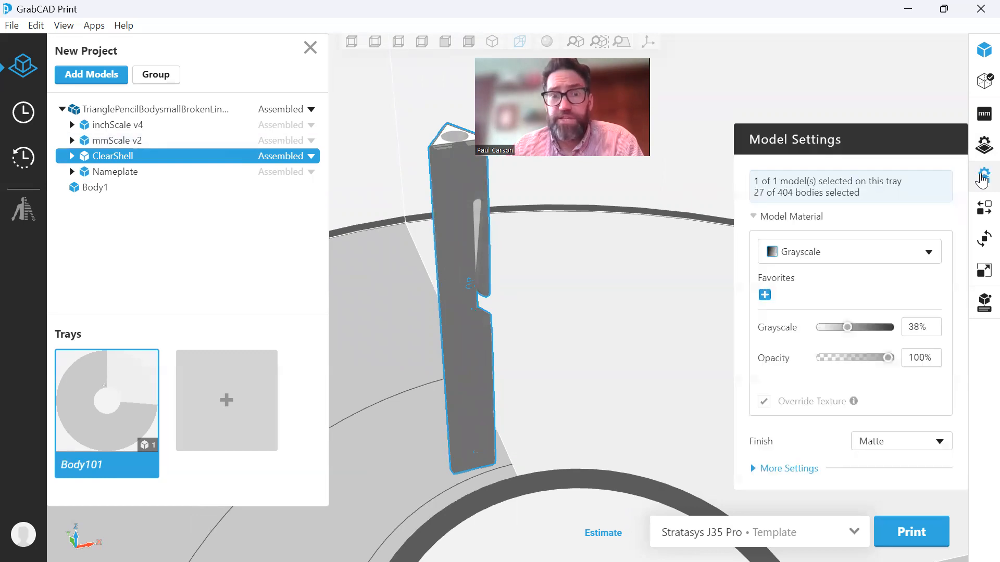
pyautogui.click(796, 254)
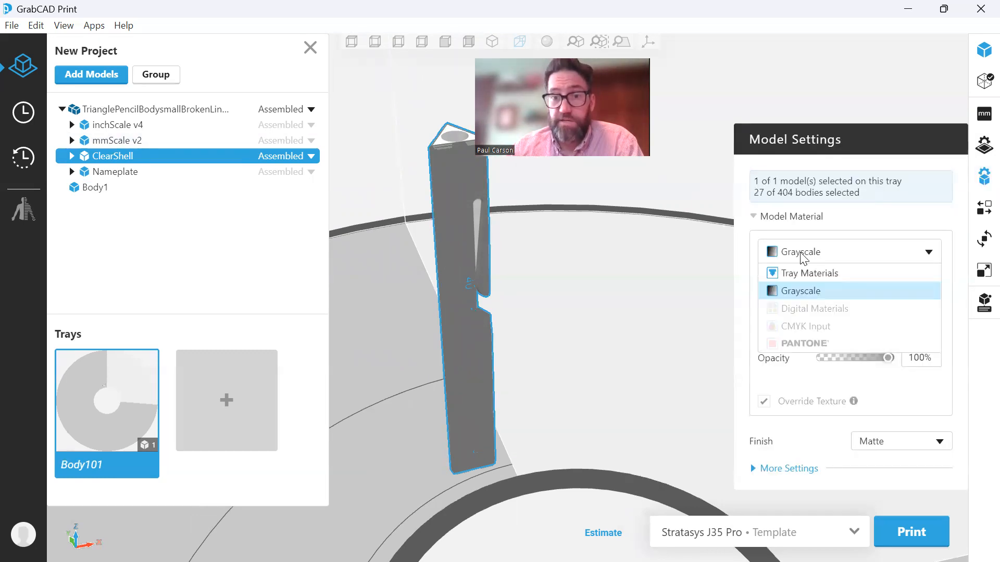
pyautogui.click(805, 279)
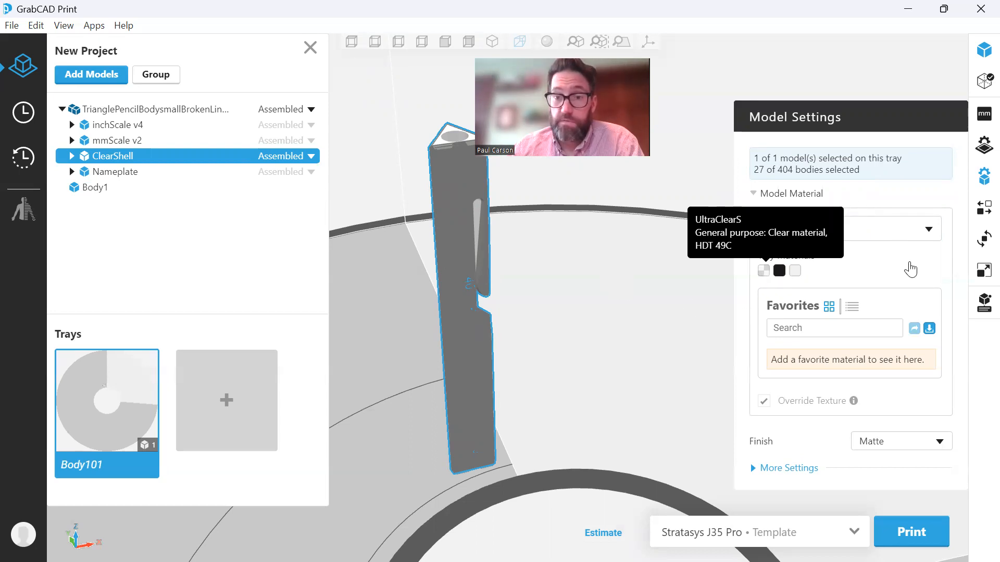
pyautogui.click(764, 270)
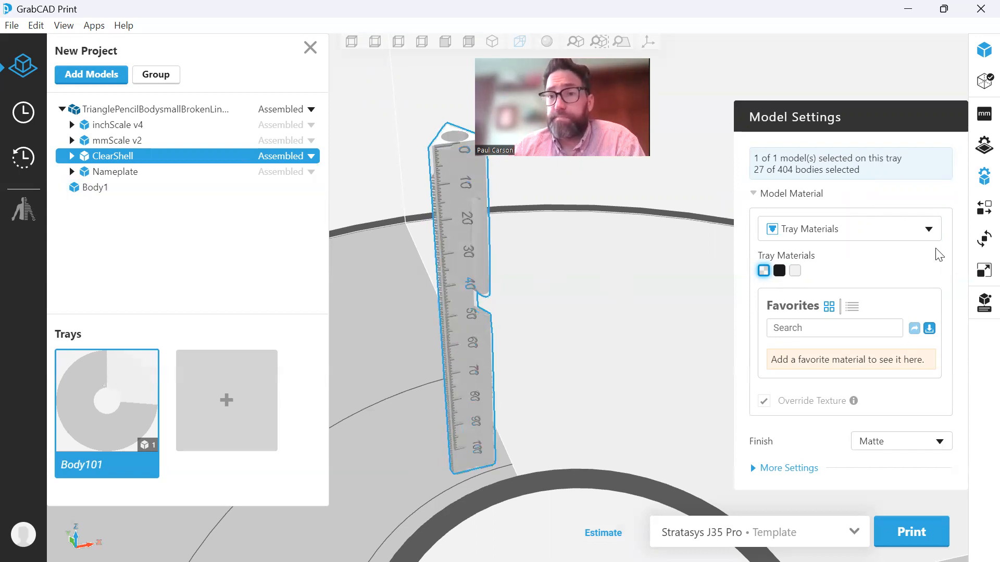
# Select the Nameplate, inchScale v4 and mmScale v2 components together and assign them the black tray material
pyautogui.click(126, 173)
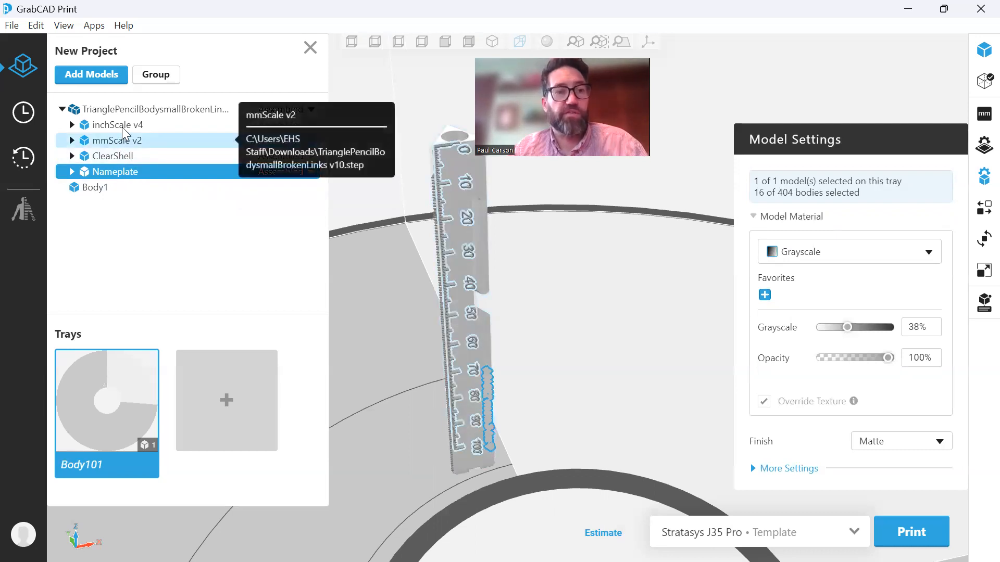
pyautogui.keyDown('shift'); pyautogui.click(122, 128); pyautogui.keyUp('shift')
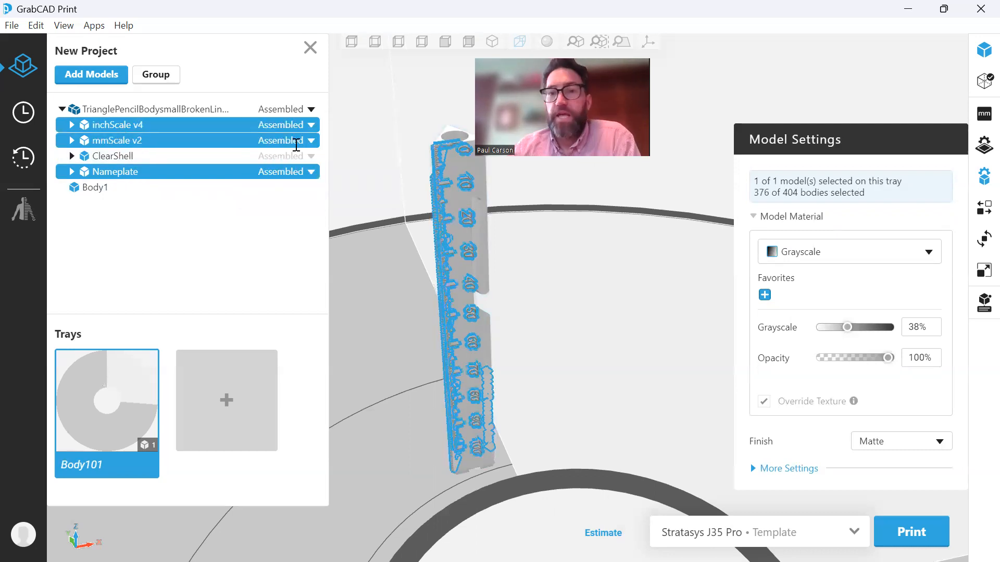
pyautogui.click(71, 140)
pyautogui.scroll(-2, 134, 241)
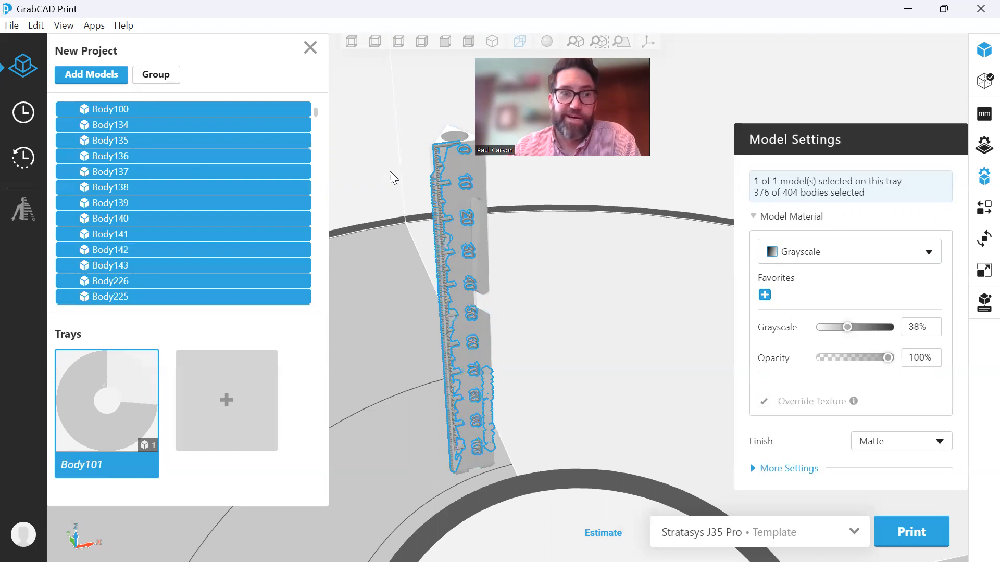
pyautogui.scroll(2, 94, 155)
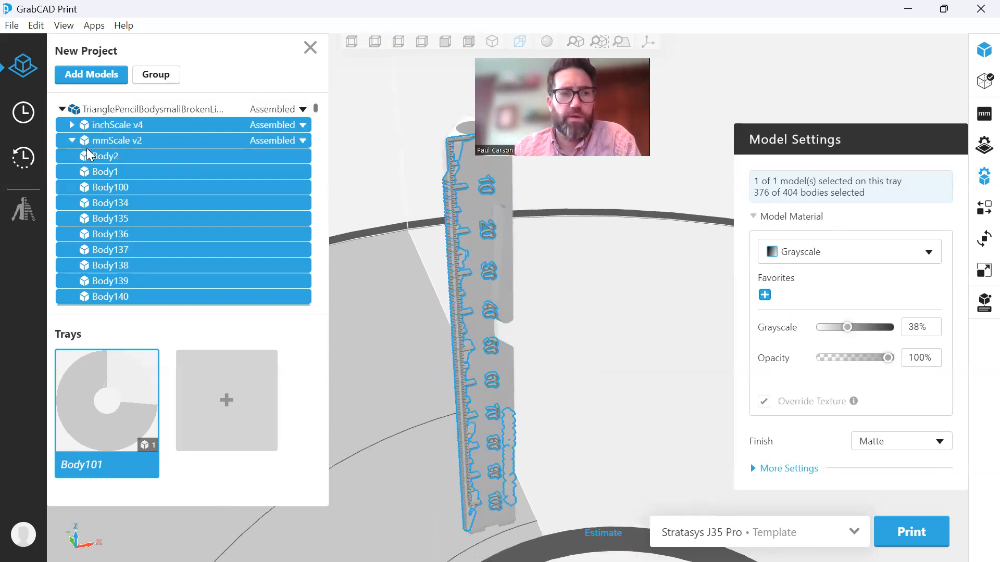
pyautogui.click(71, 141)
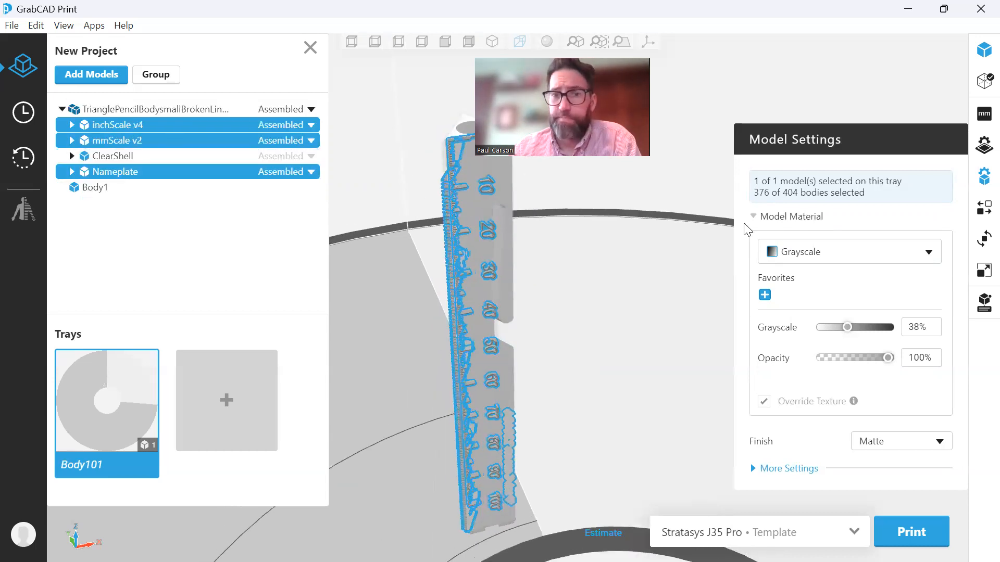
pyautogui.click(868, 253)
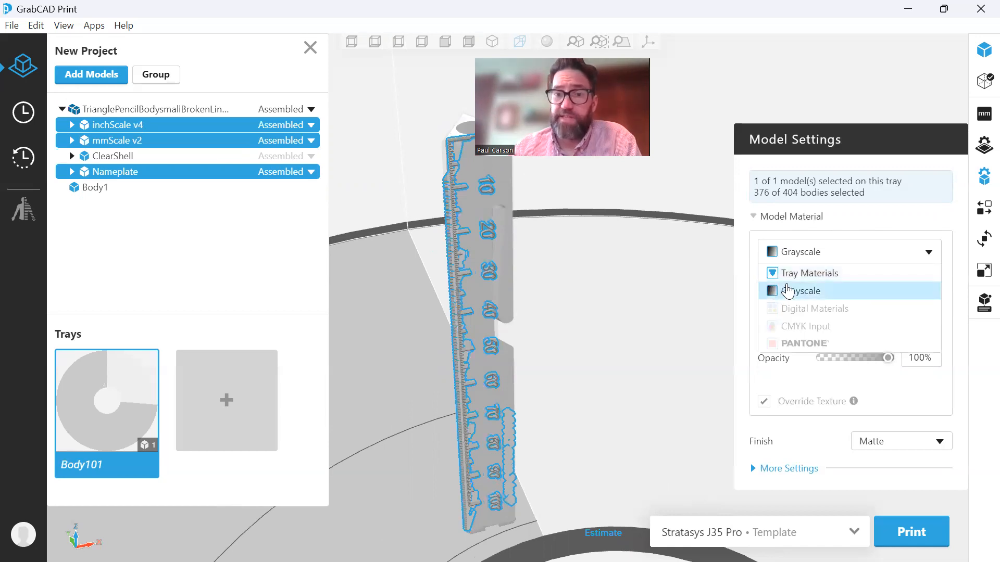
pyautogui.click(786, 271)
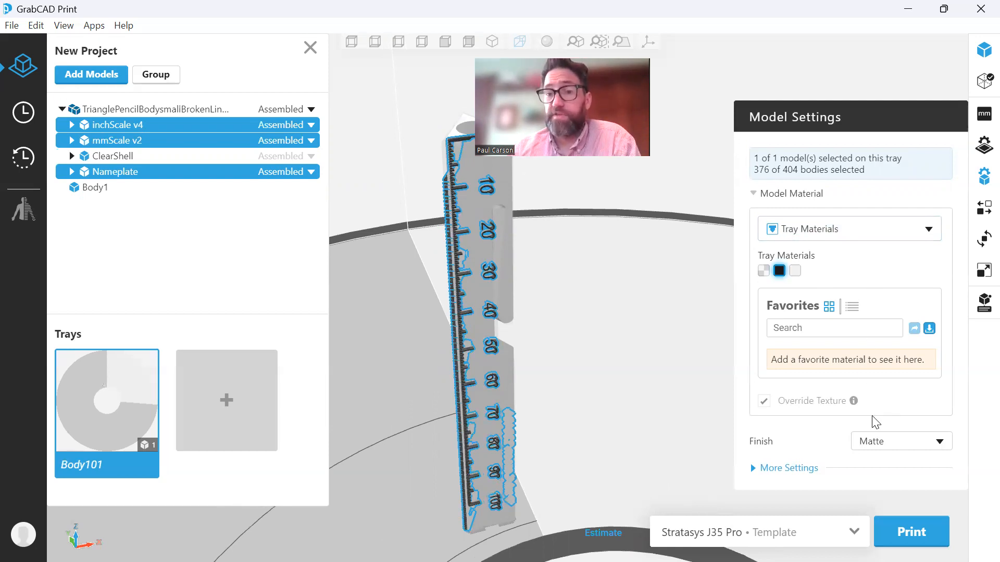
# Examine the finish choices and the additional support, base and core, and coating options of the selected bodies, and close the model settings
pyautogui.click(895, 441)
pyautogui.click(896, 438)
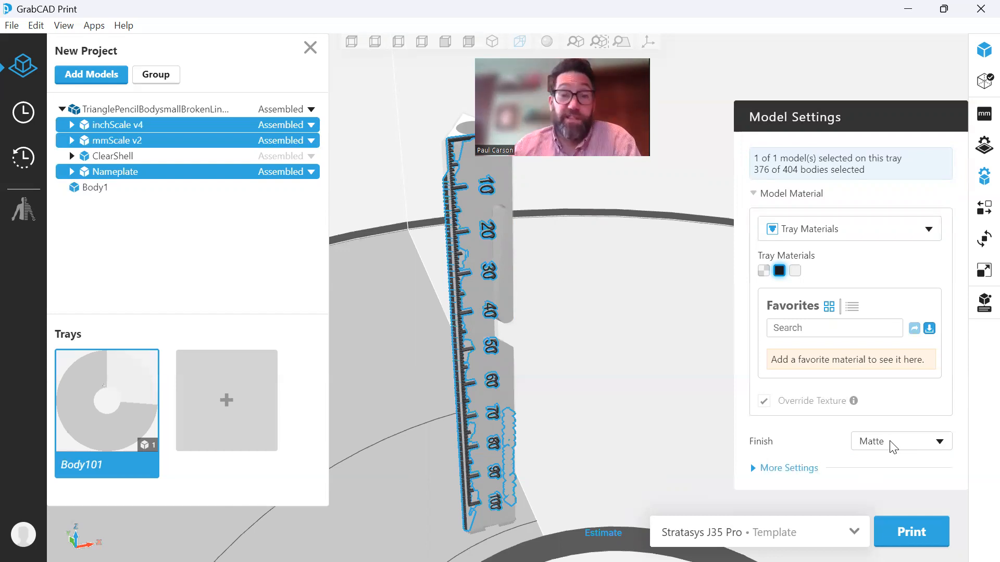
pyautogui.click(805, 469)
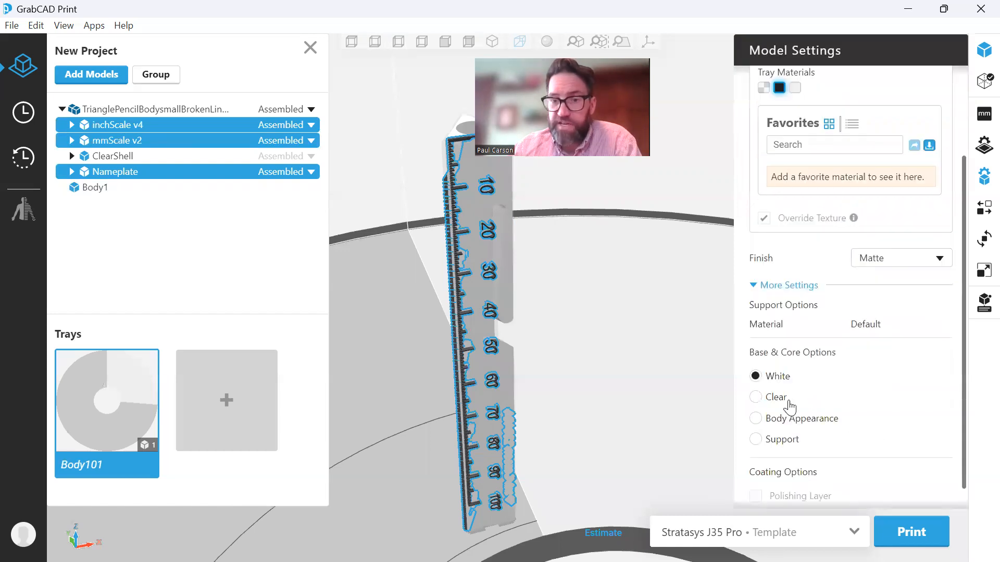
pyautogui.scroll(-1, 861, 373)
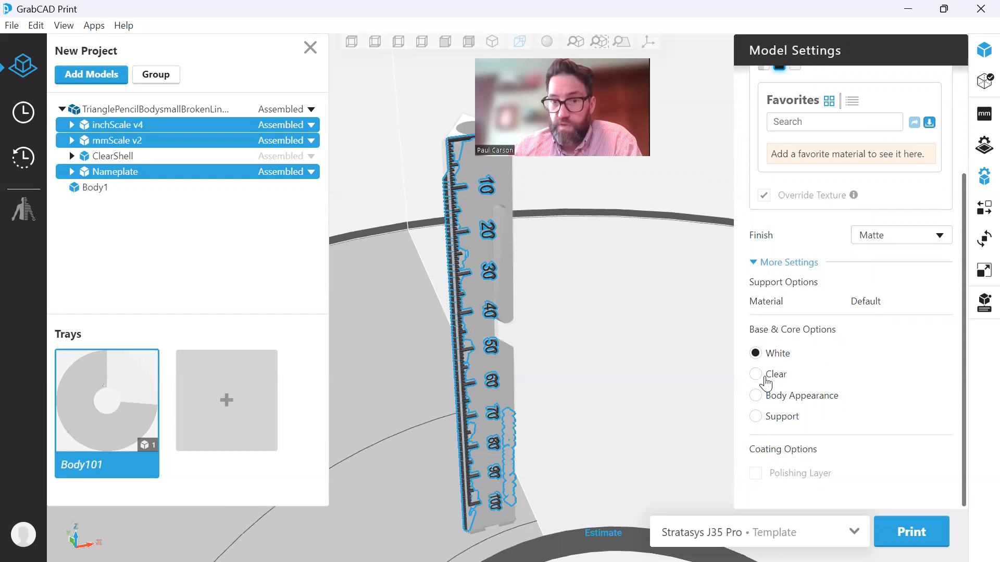
pyautogui.moveTo(761, 427)
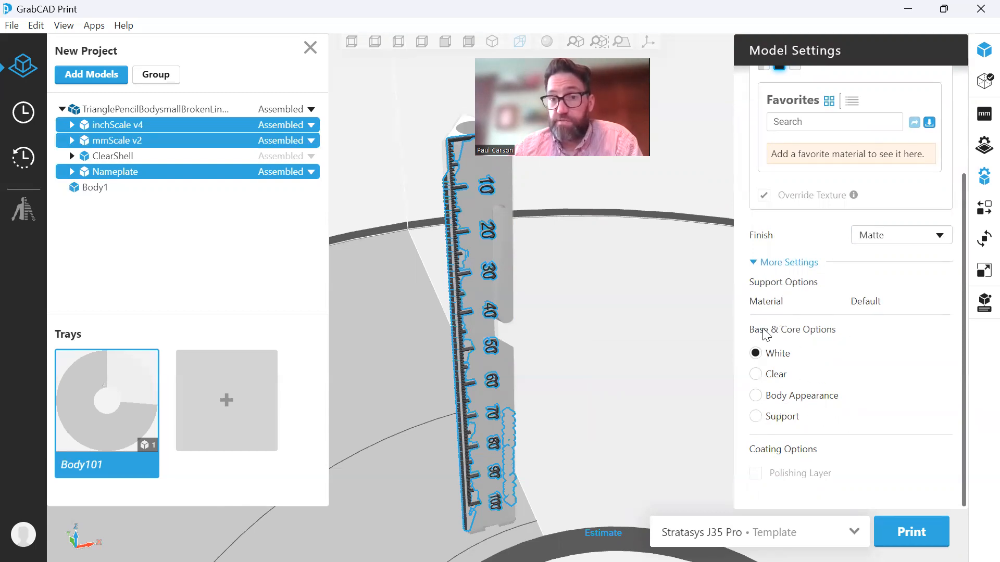
pyautogui.moveTo(790, 336)
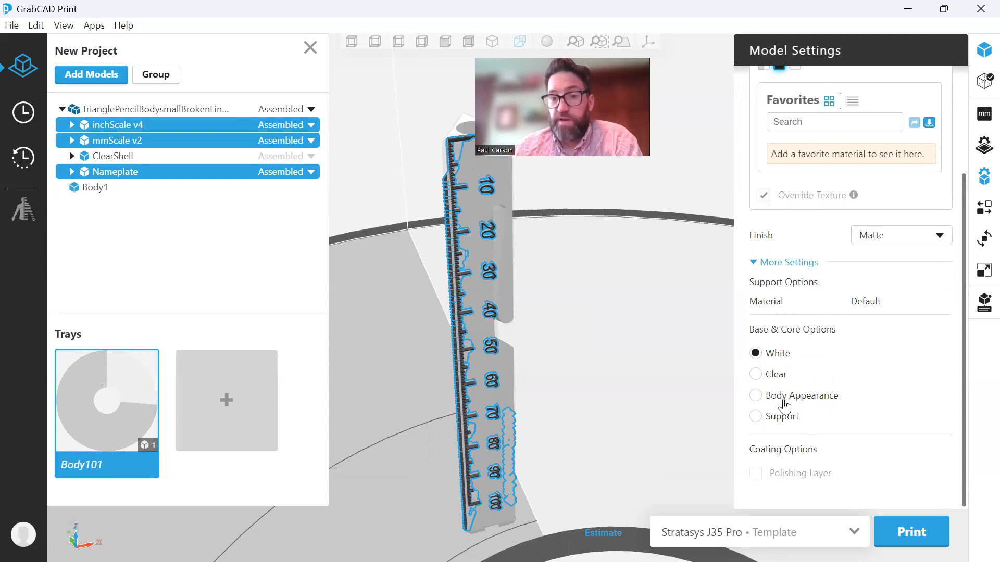
pyautogui.scroll(3, 781, 286)
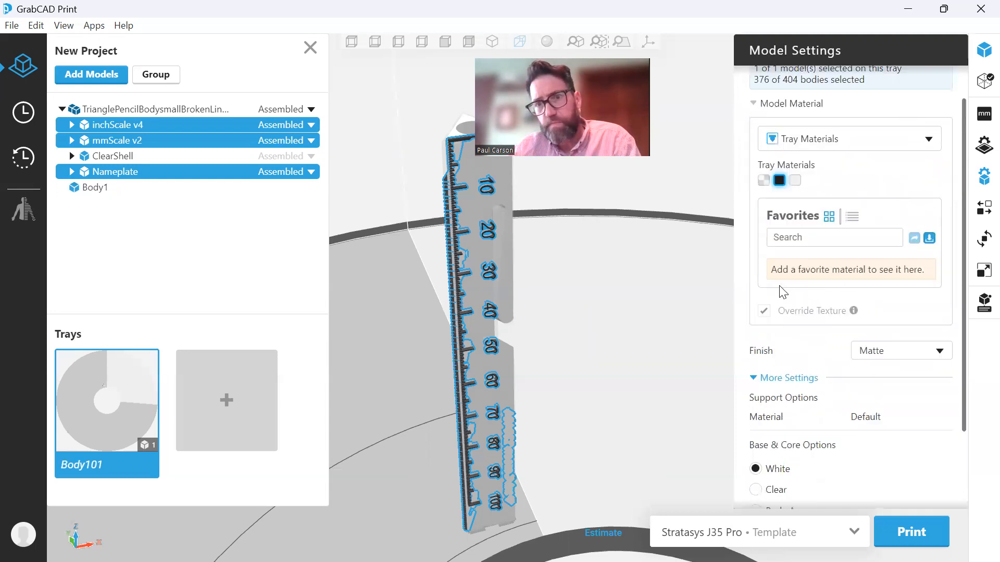
pyautogui.click(762, 403)
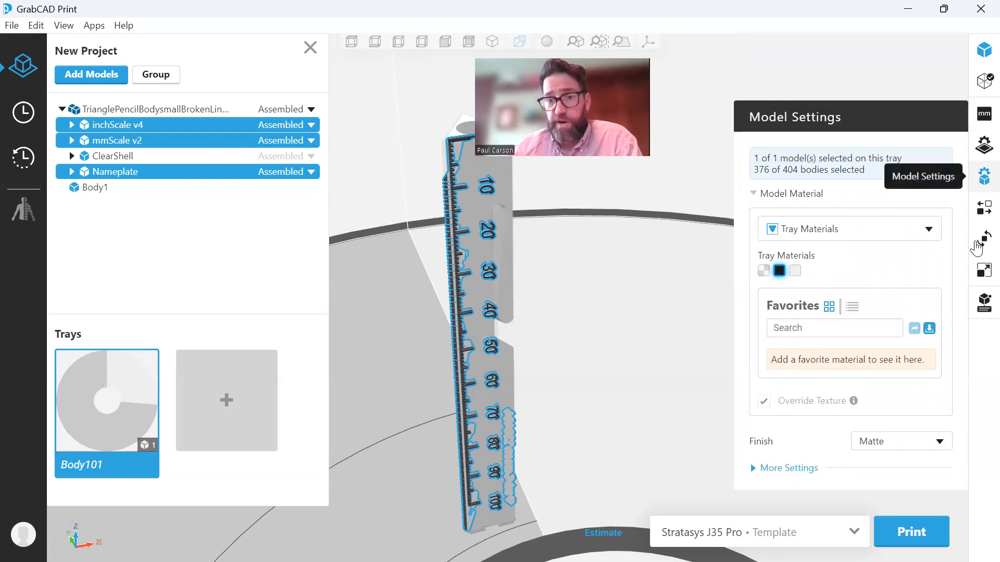
pyautogui.click(984, 177)
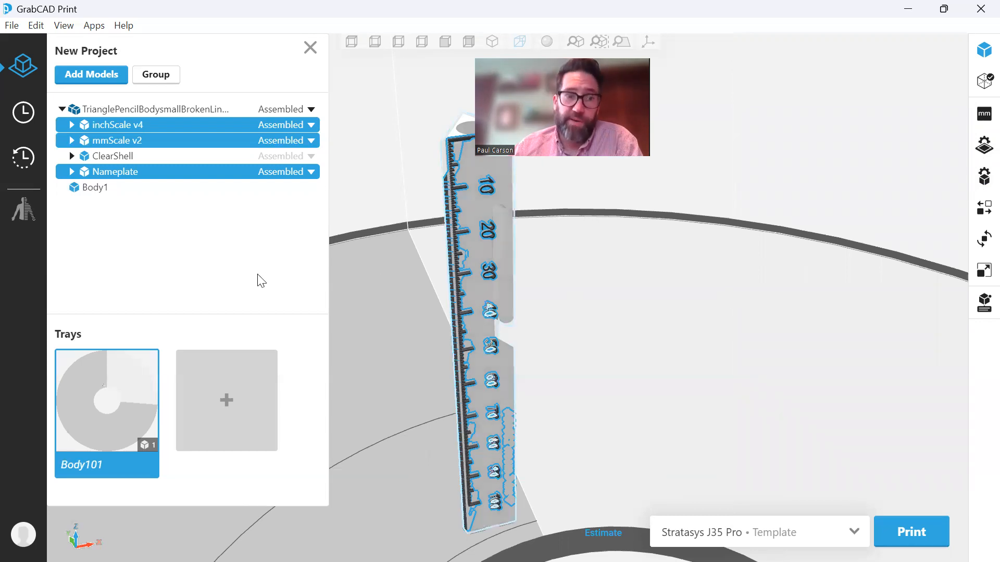
# Select inchScale v4, mmScale v2, ClearShell, Nameplate and Body1 one at a time to check each on the tray
pyautogui.click(132, 126)
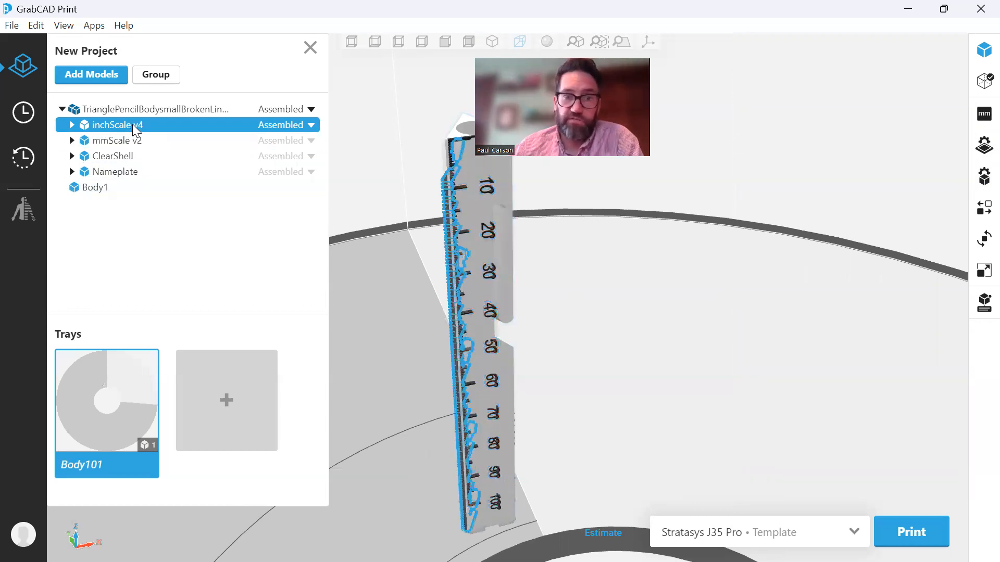
pyautogui.click(139, 146)
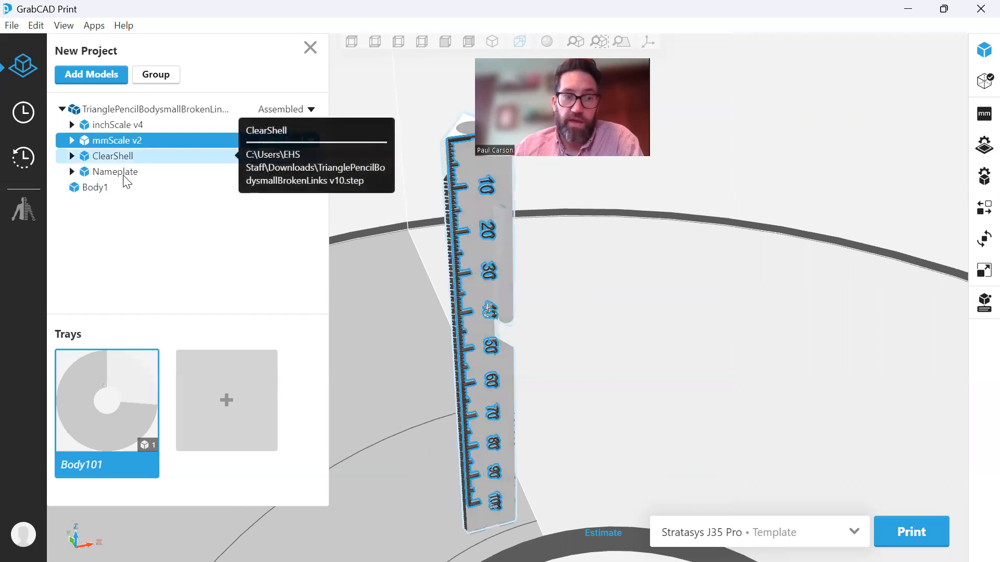
pyautogui.click(130, 156)
pyautogui.click(123, 174)
pyautogui.click(111, 186)
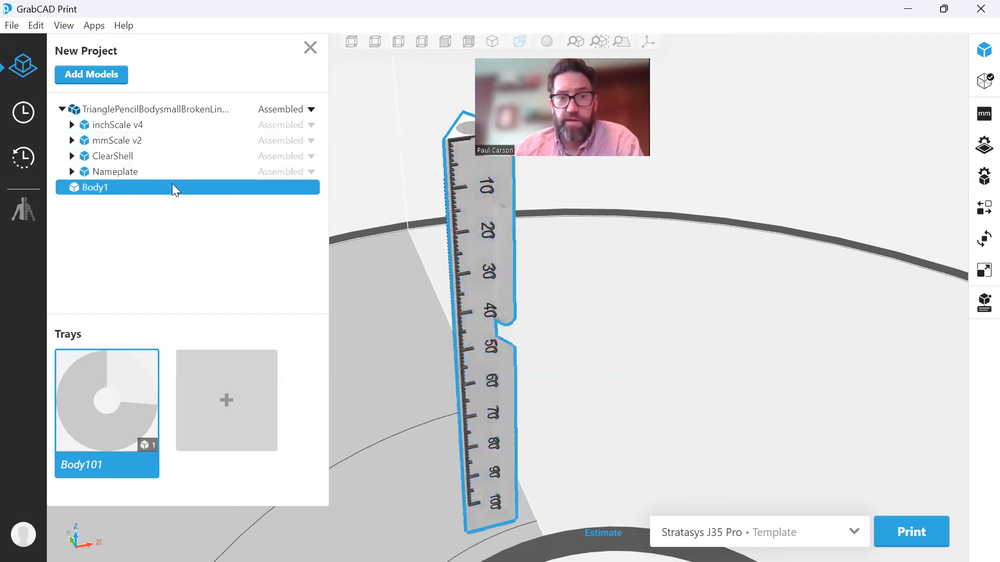
# Select the whole pencil assembly and automatically arrange it on the current tray
pyautogui.keyDown('ctrl'); pyautogui.click(164, 109); pyautogui.keyUp('ctrl')
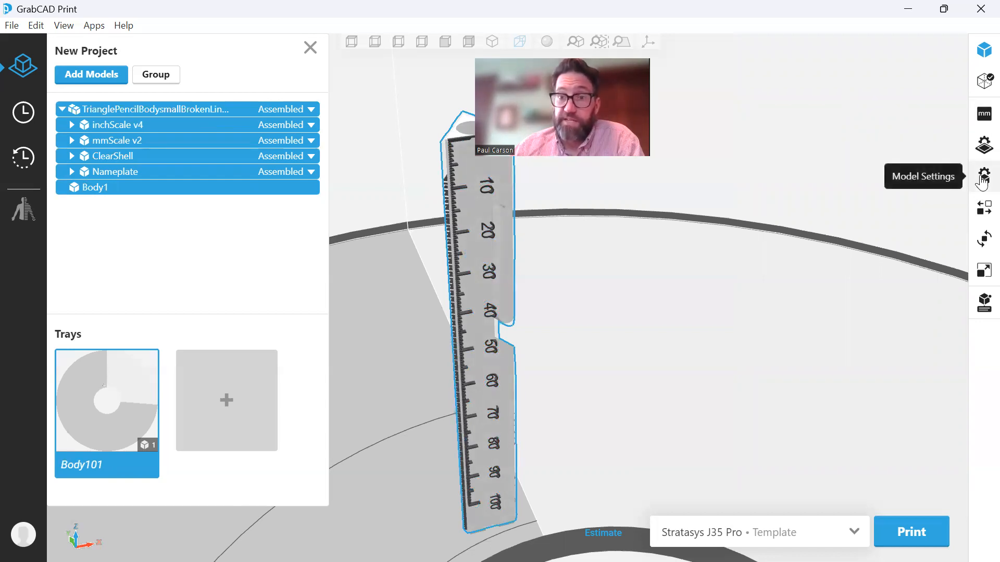
pyautogui.click(982, 208)
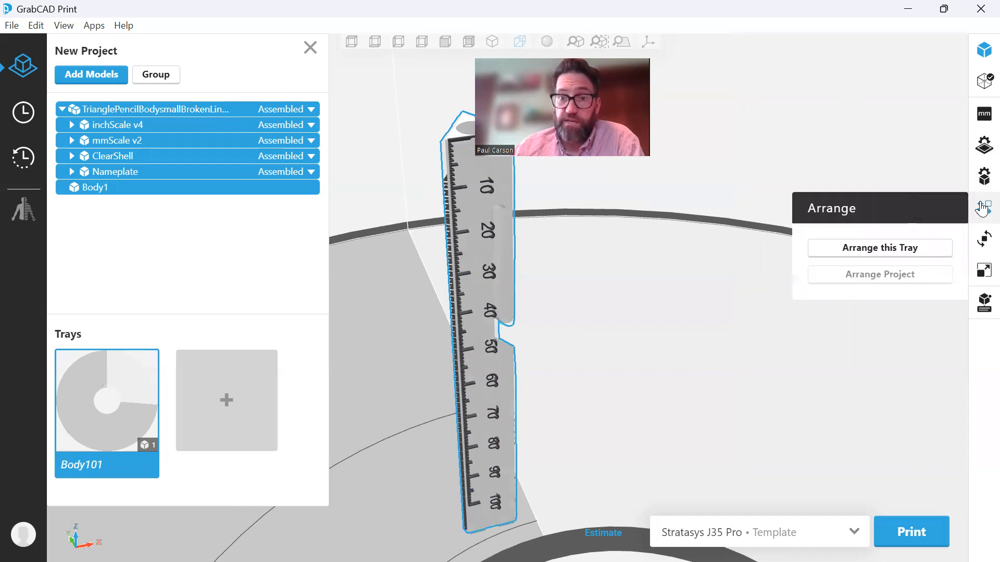
pyautogui.click(930, 260)
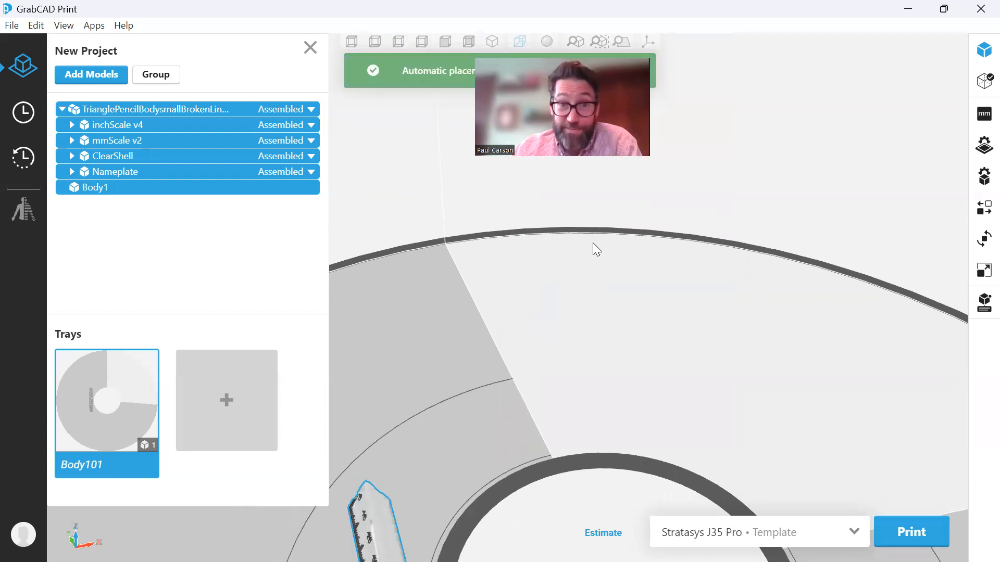
pyautogui.scroll(-3, 559, 292)
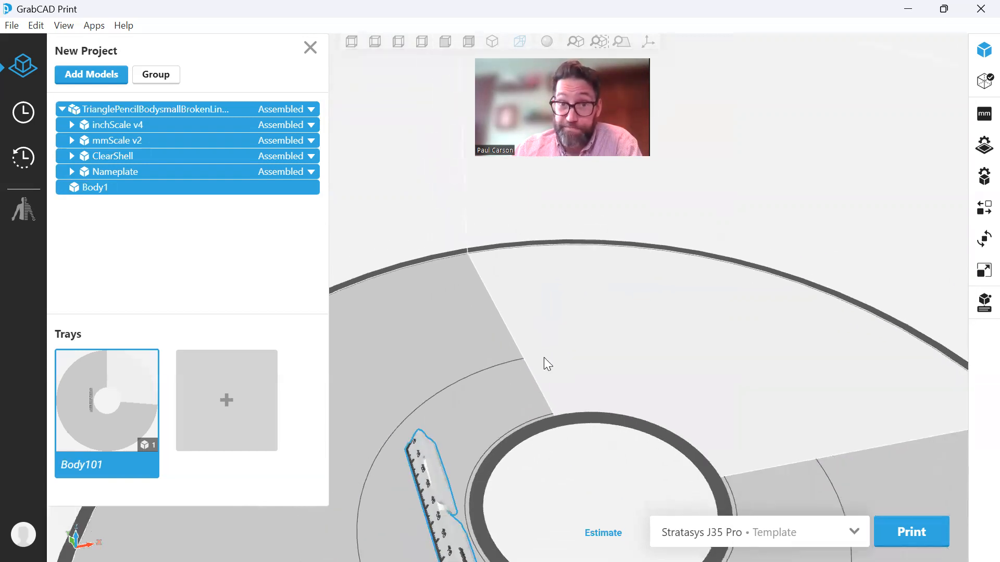
pyautogui.scroll(-2, 469, 312)
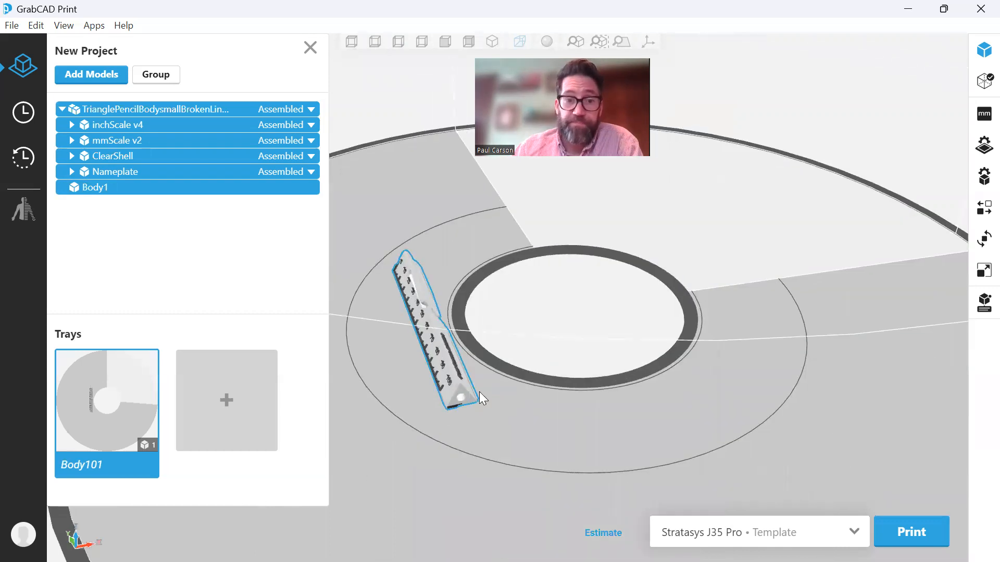
pyautogui.scroll(-3, 457, 333)
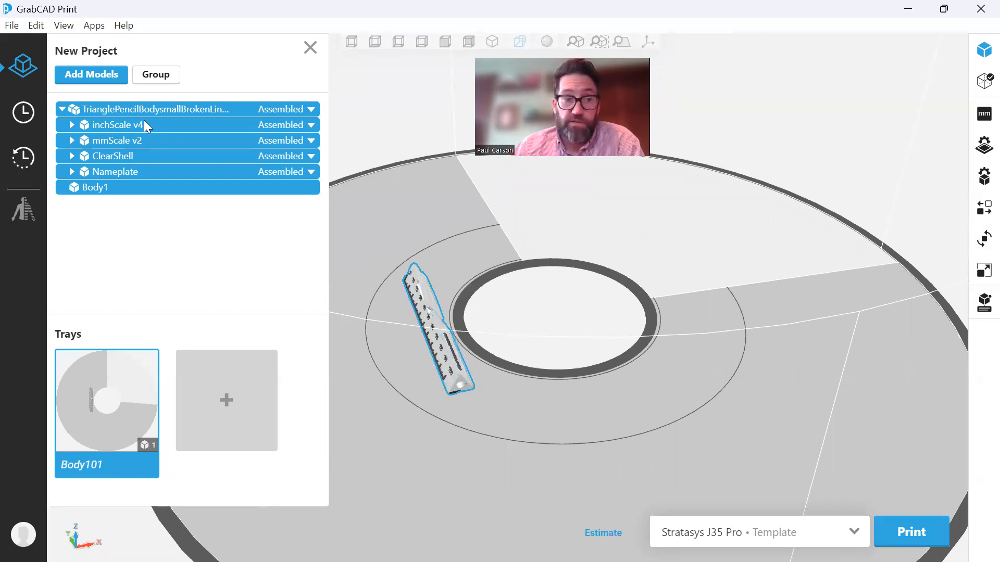
# Check the X, Y and Z orientation settings of the whole pencil assembly and close them without changes
pyautogui.click(981, 248)
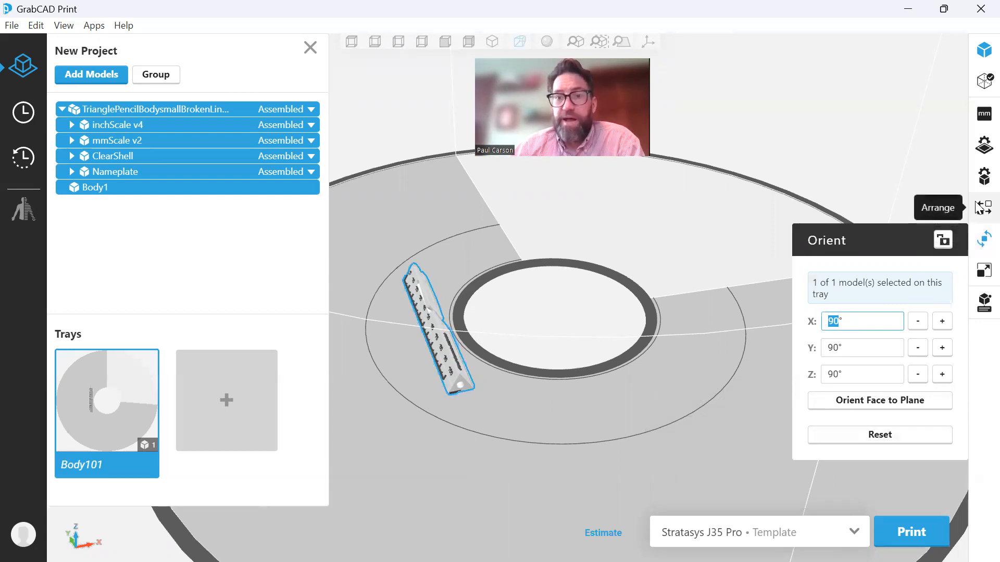
pyautogui.click(921, 179)
pyautogui.click(159, 108)
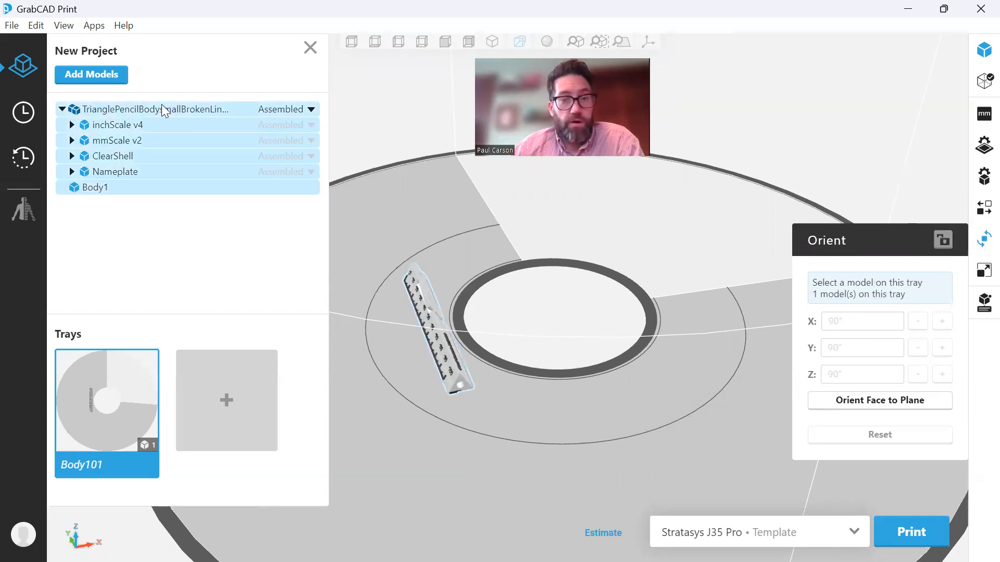
pyautogui.click(978, 245)
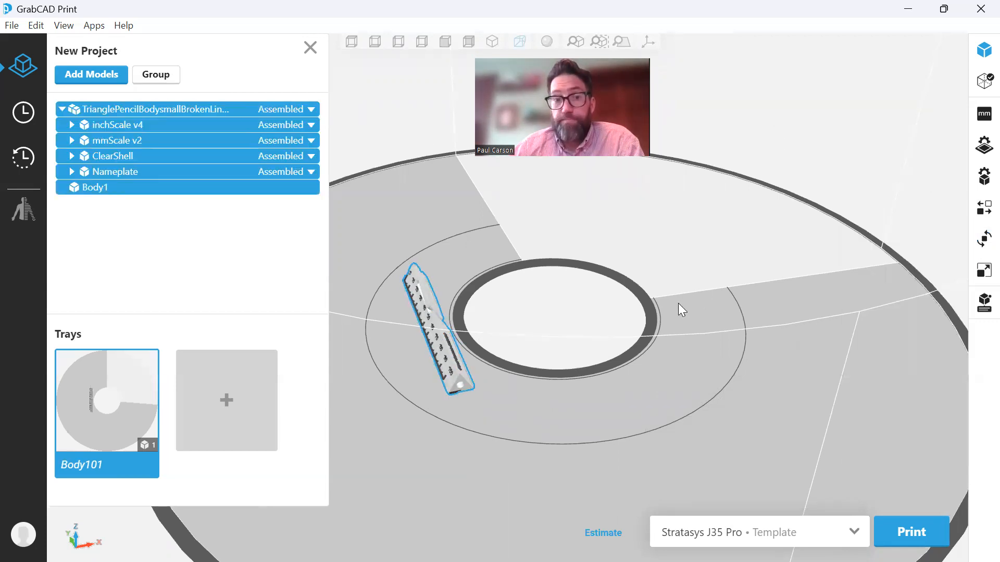
# Mirror the whole pencil assembly and inspect the mirrored copy's nameplate face on the tray
pyautogui.rightClick(200, 109)
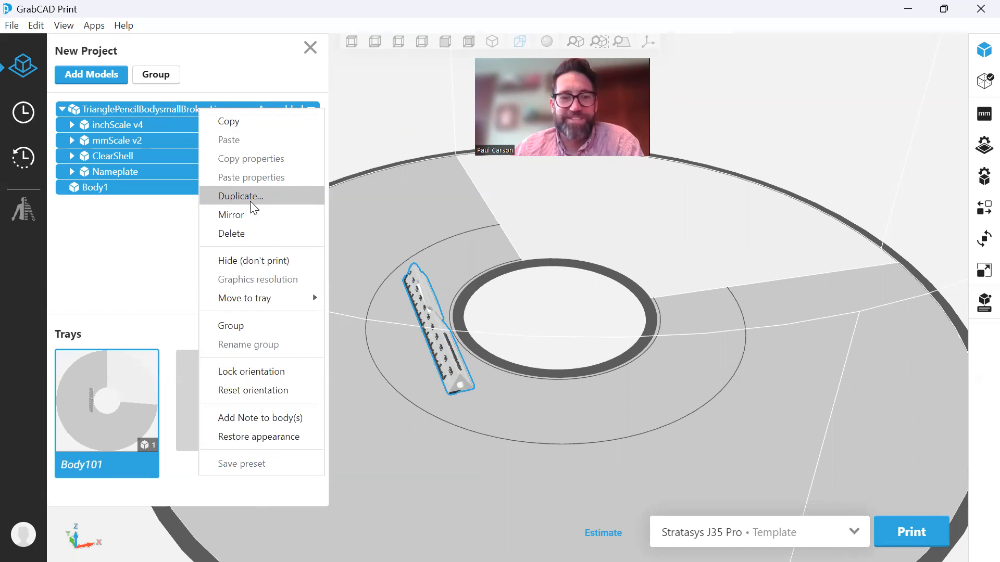
pyautogui.click(254, 215)
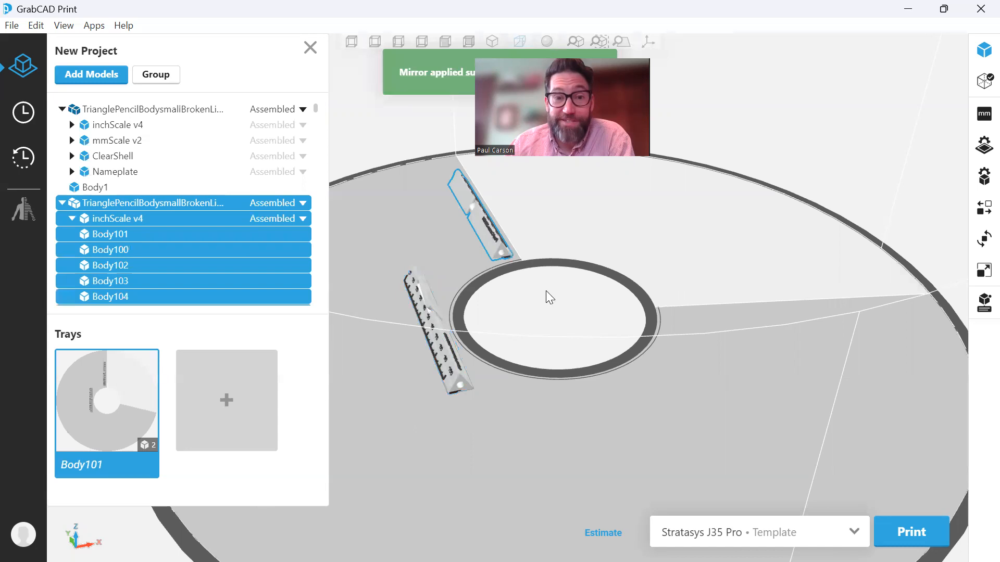
pyautogui.scroll(-1, 484, 240)
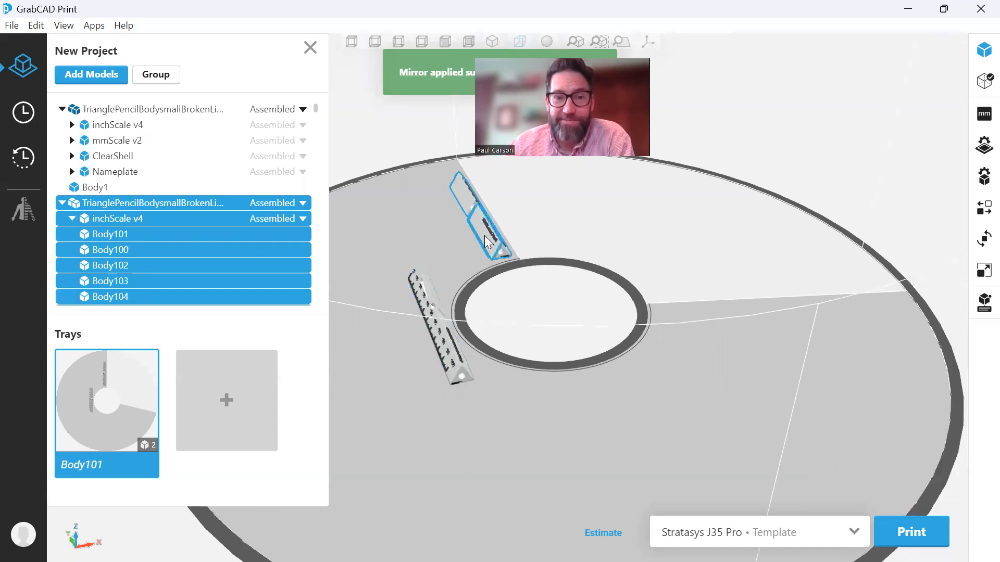
pyautogui.scroll(4, 484, 237)
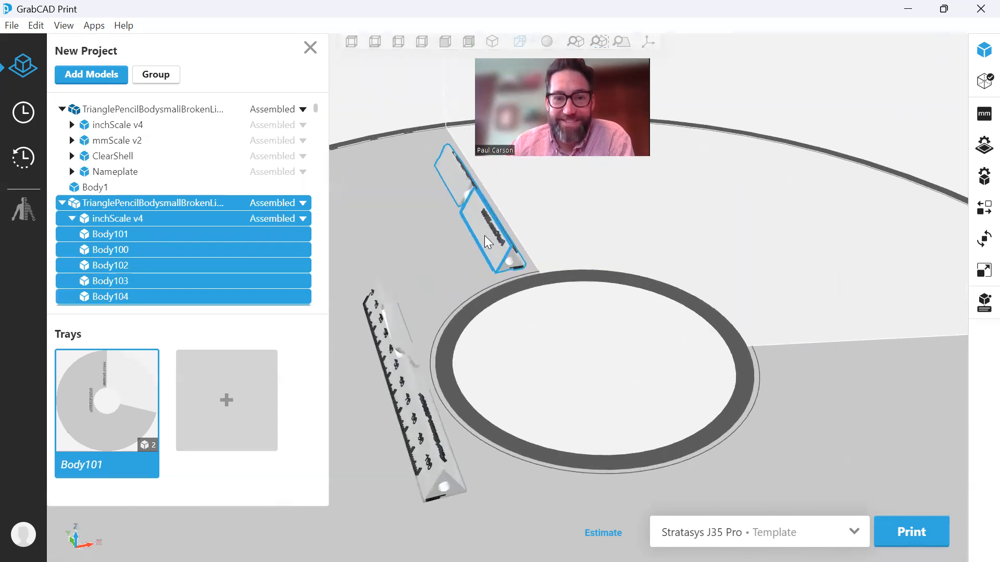
pyautogui.scroll(3, 484, 240)
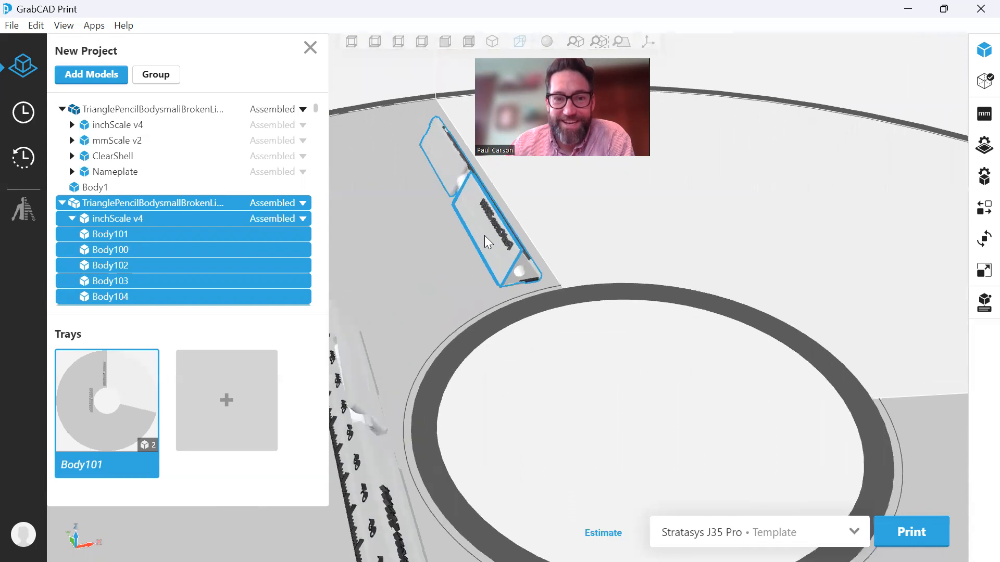
pyautogui.scroll(2, 484, 235)
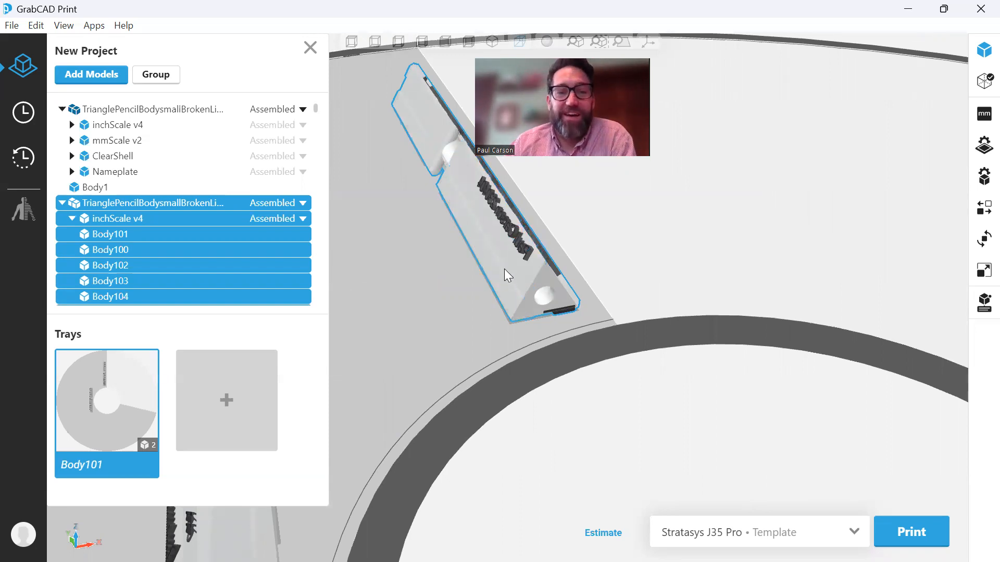
pyautogui.scroll(-1, 503, 270)
pyautogui.scroll(-3, 500, 279)
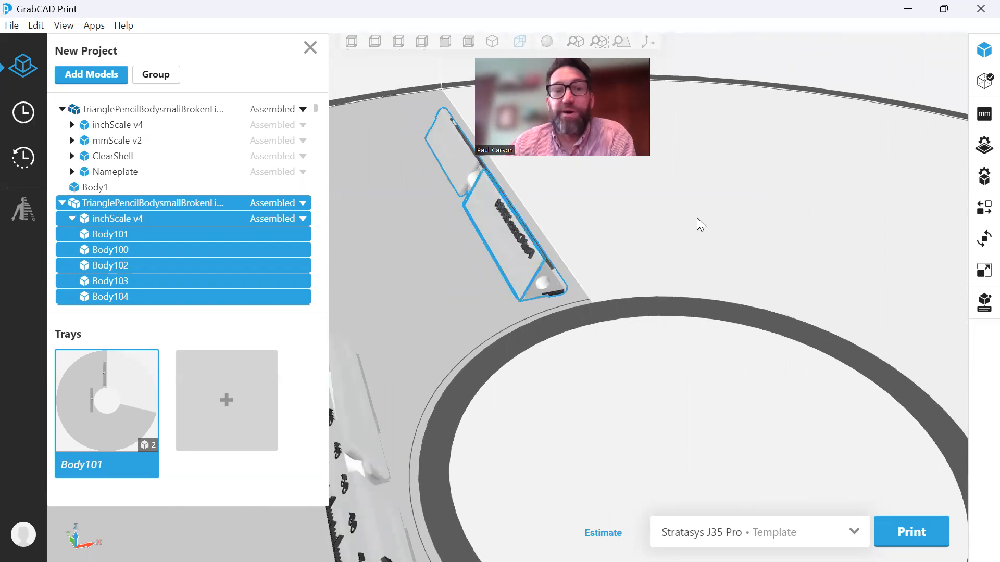
# Automatically rearrange the tray holding the original and mirrored pencil bodies, and check their placement
pyautogui.click(982, 213)
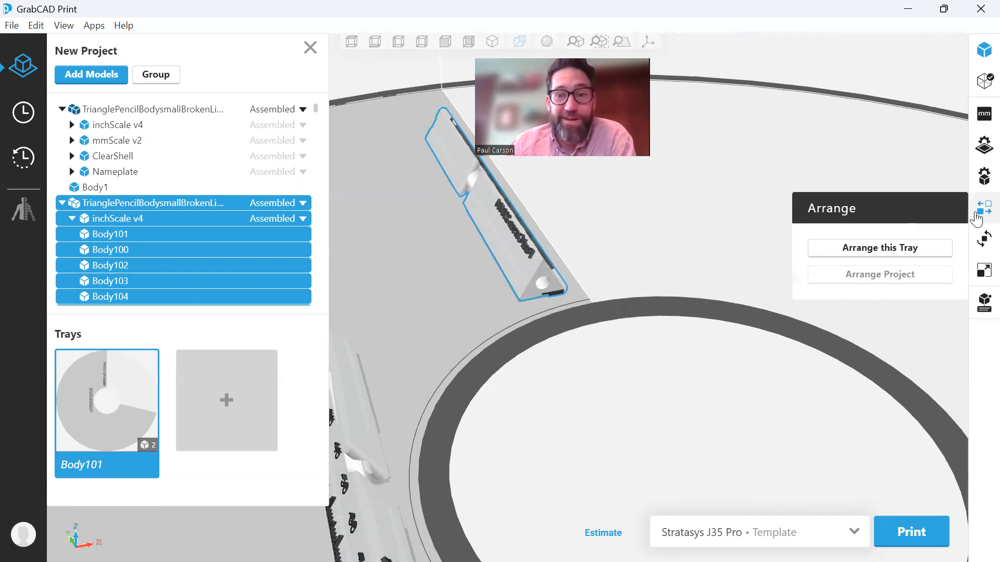
pyautogui.click(897, 255)
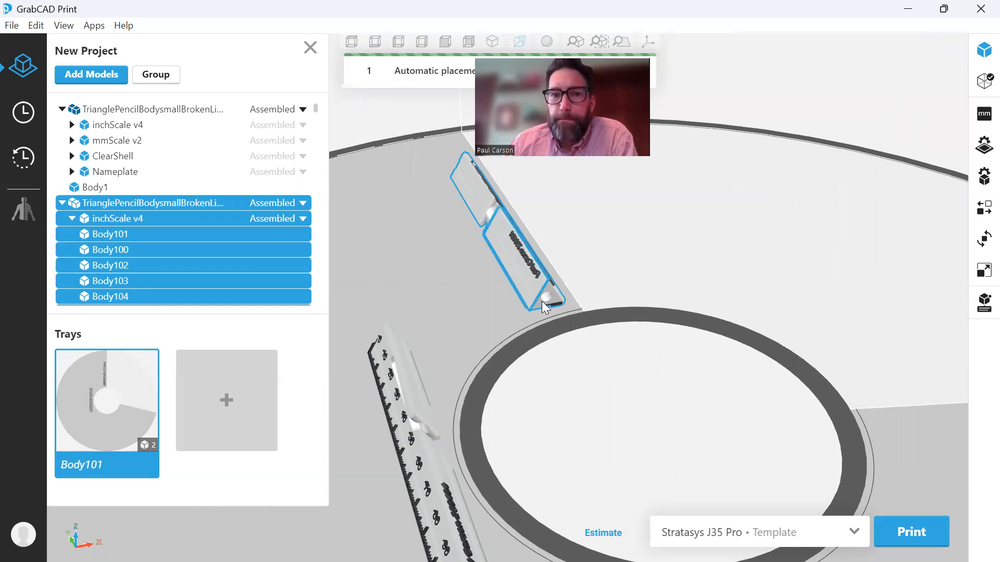
pyautogui.scroll(-1, 502, 322)
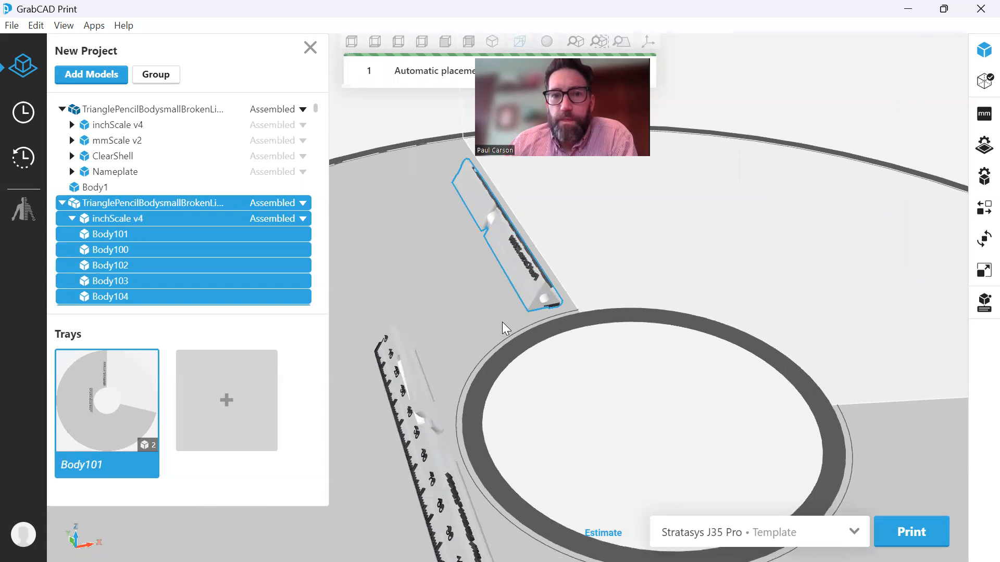
pyautogui.scroll(-1, 502, 327)
pyautogui.scroll(-1, 503, 324)
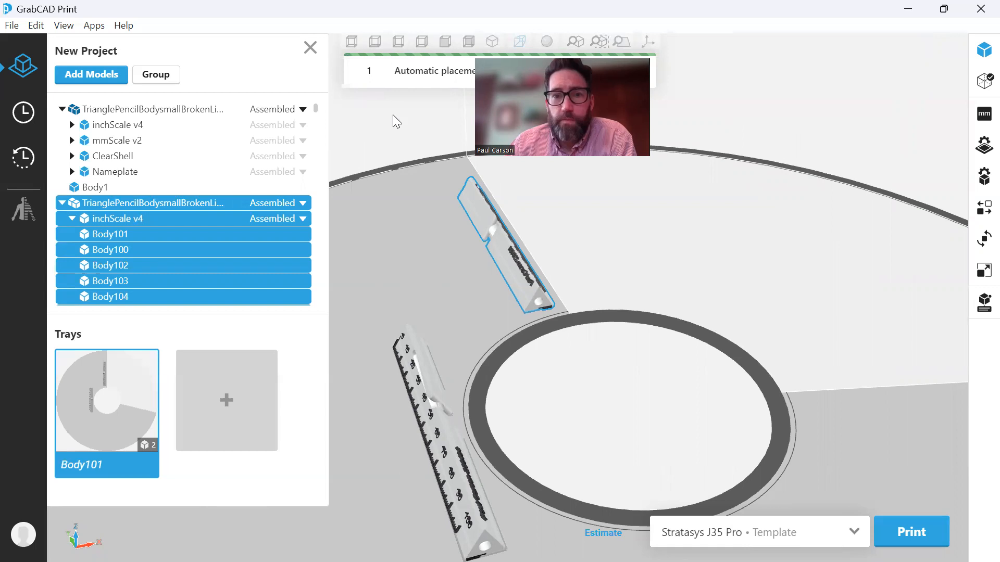
pyautogui.scroll(-1, 392, 114)
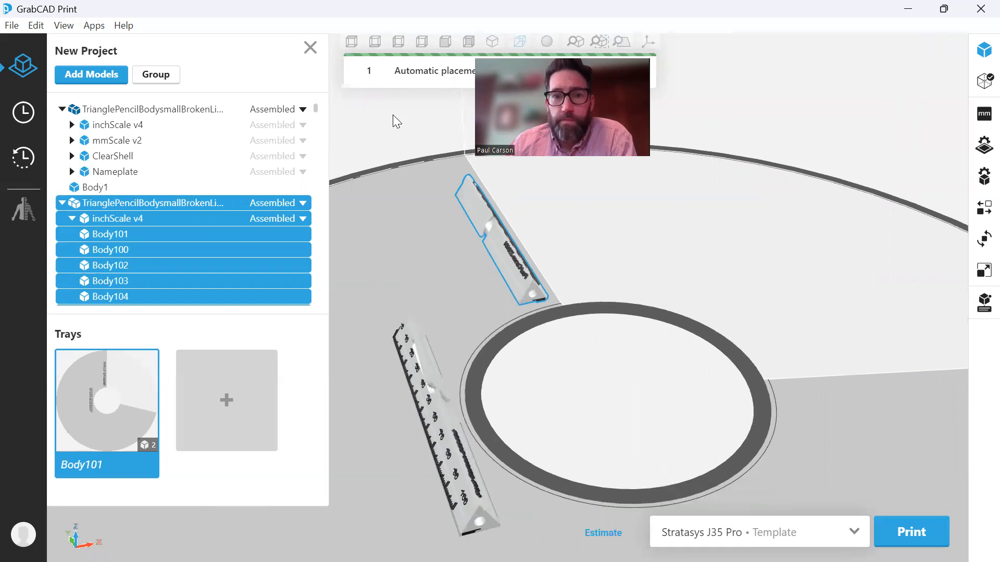
pyautogui.scroll(-1, 393, 114)
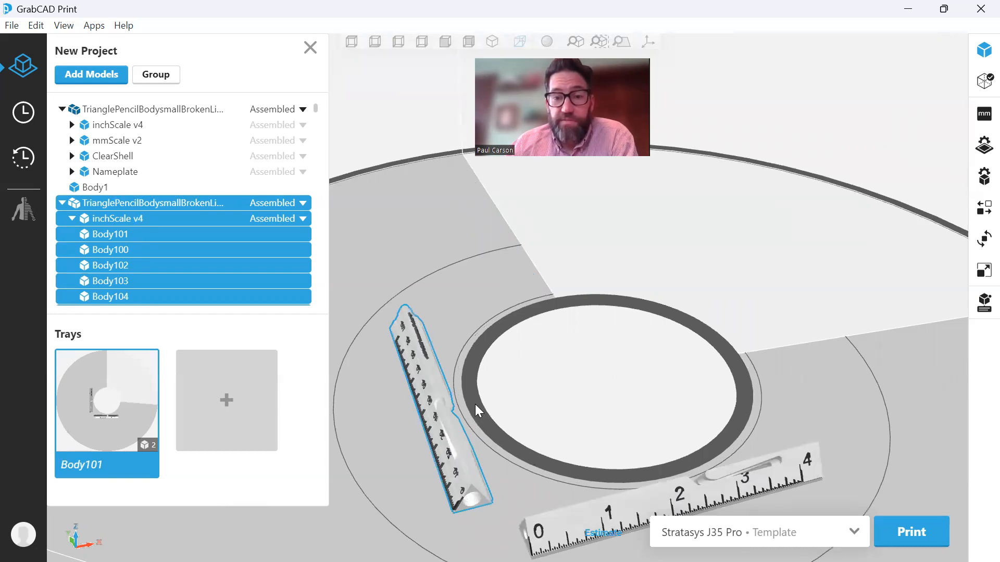
pyautogui.scroll(-3, 469, 324)
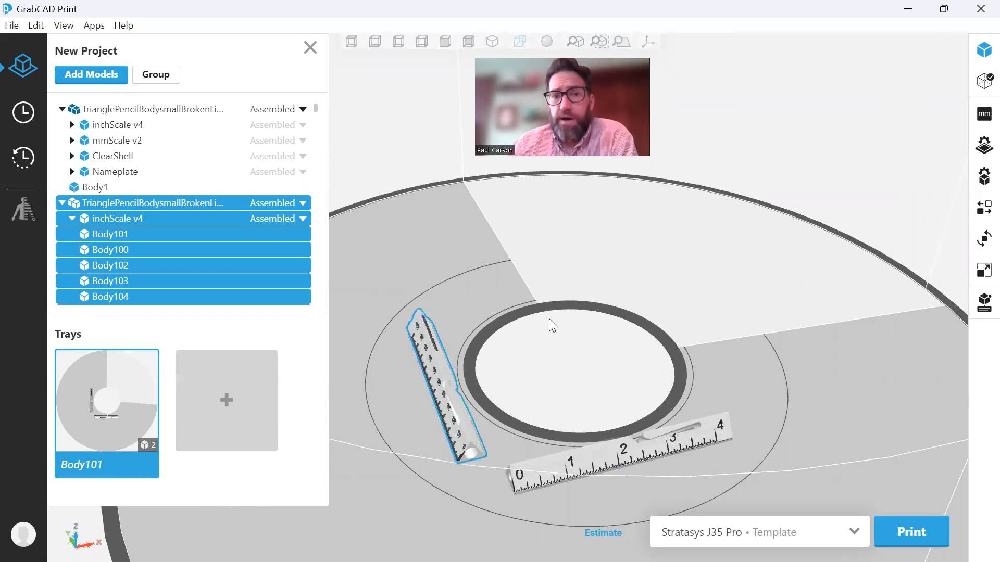
pyautogui.scroll(-3, 549, 318)
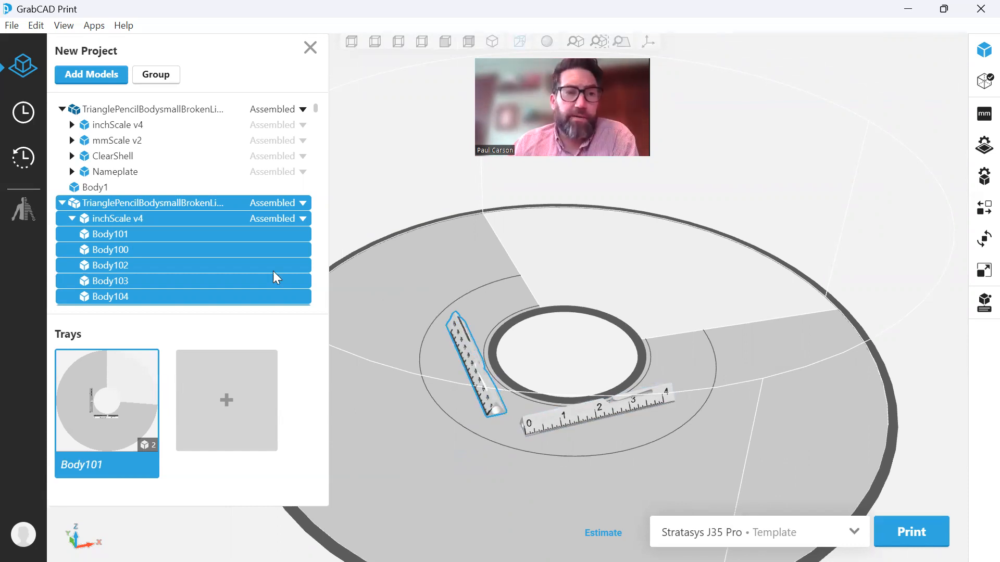
# Select the first pencil body assembly and export the job in OBJZF format to the KEYCHAIN (D:) drive as examplePrint
pyautogui.click(160, 111)
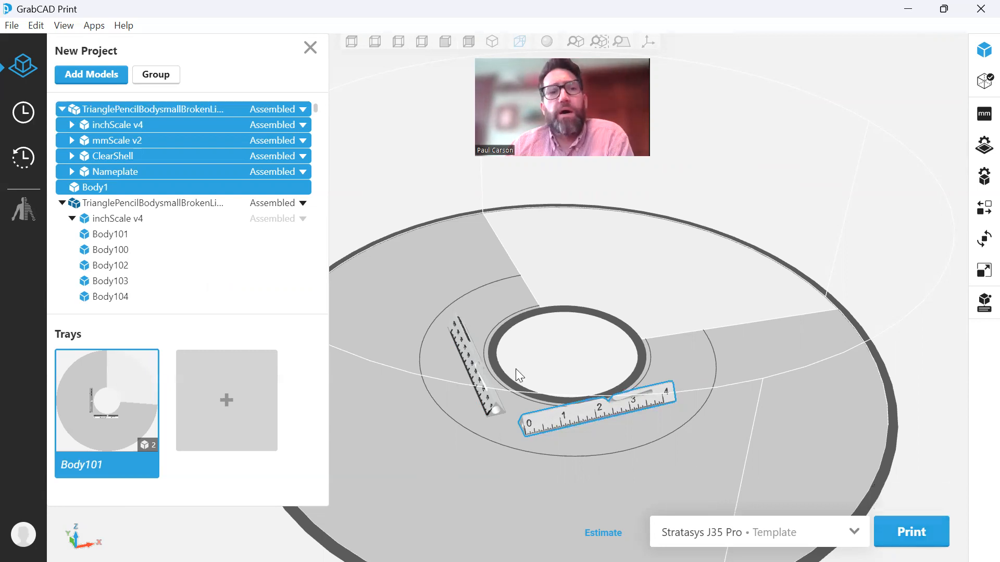
pyautogui.click(14, 27)
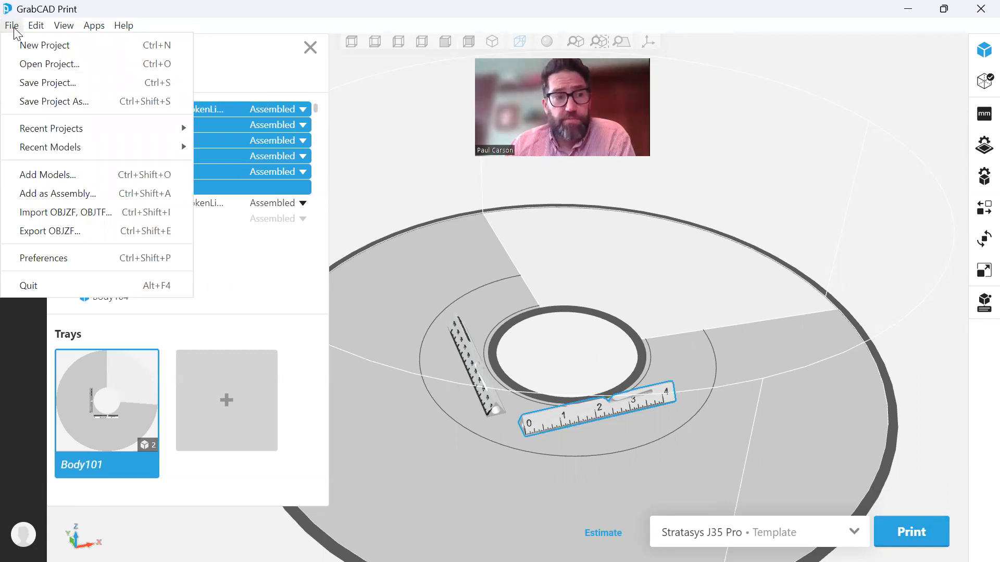
pyautogui.click(77, 231)
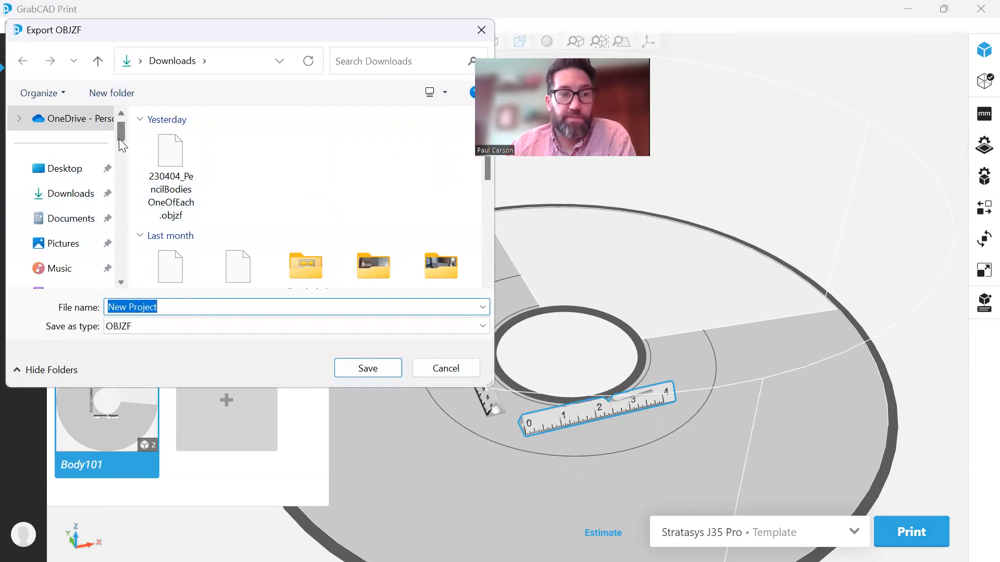
pyautogui.moveTo(119, 138); pyautogui.dragTo(120, 262)
pyautogui.click(76, 268)
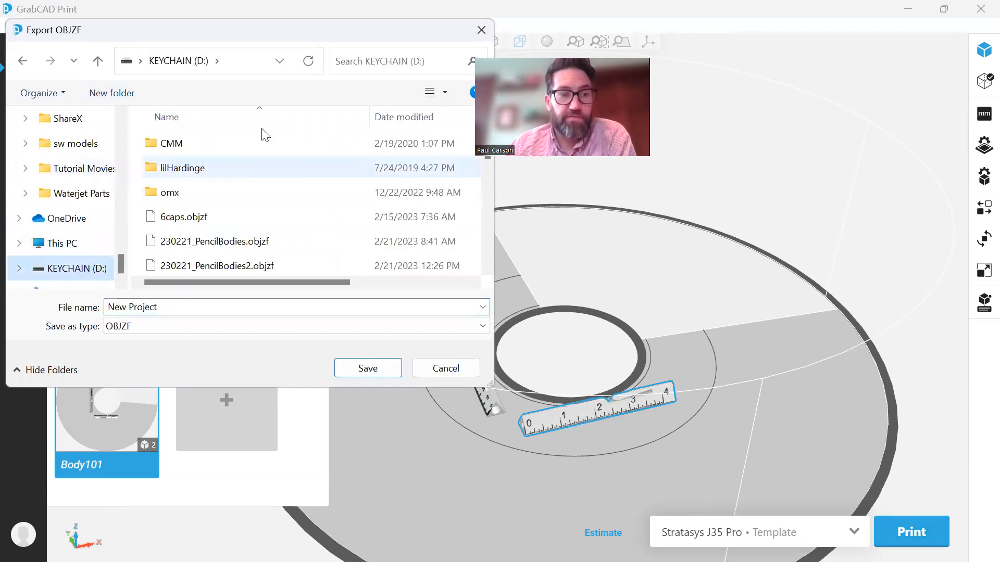
pyautogui.click(174, 306)
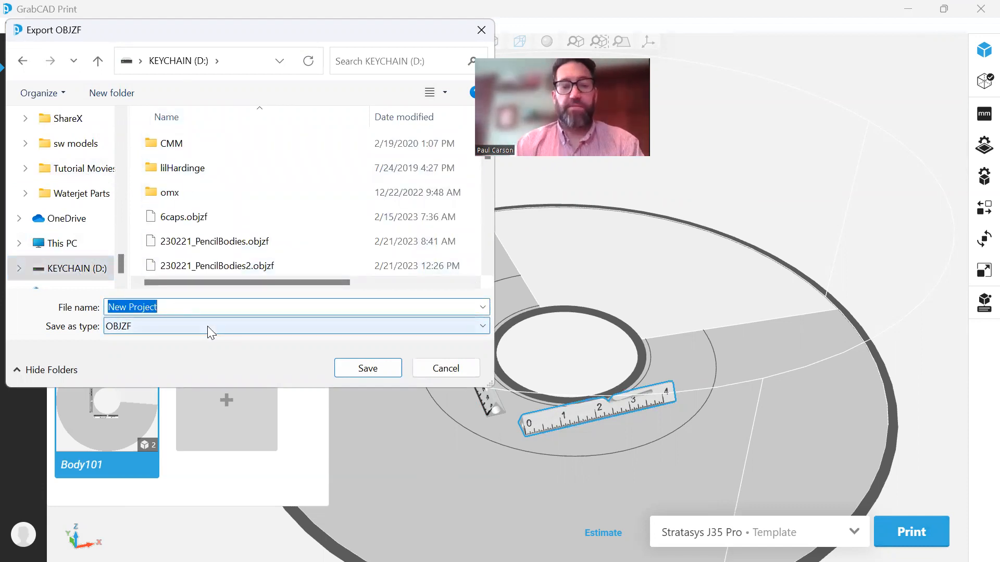
pyautogui.write('example')
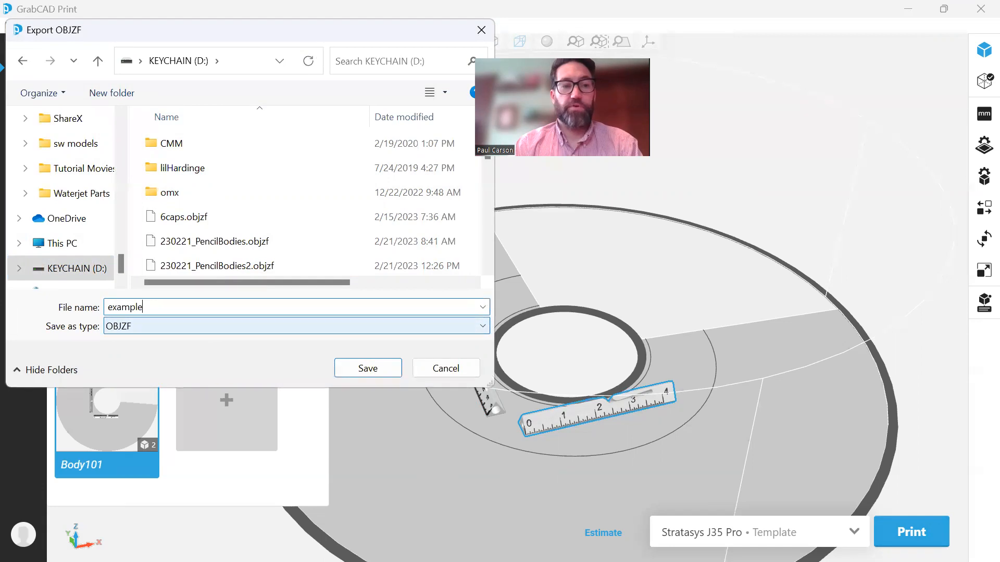
pyautogui.write('Print')
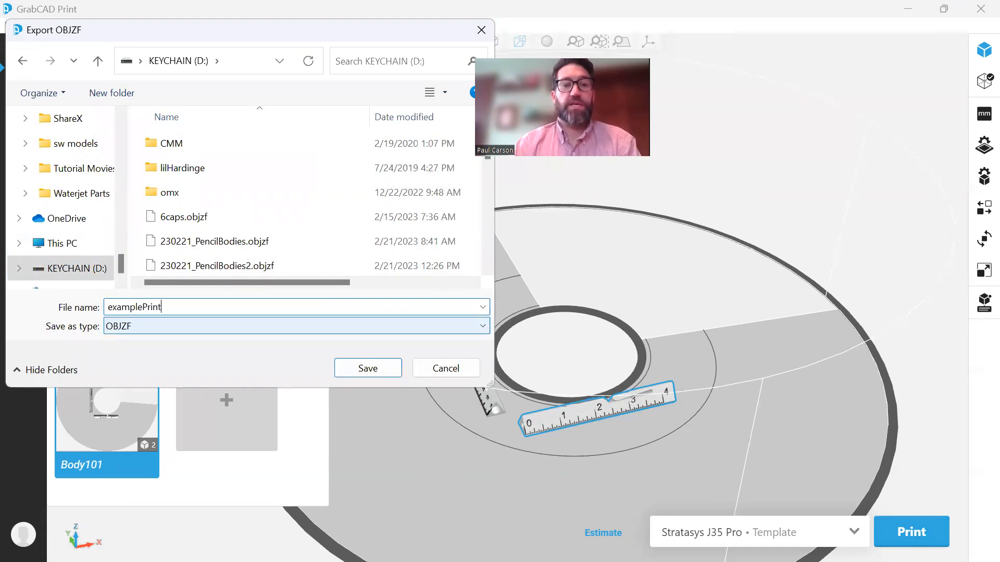
pyautogui.click(368, 368)
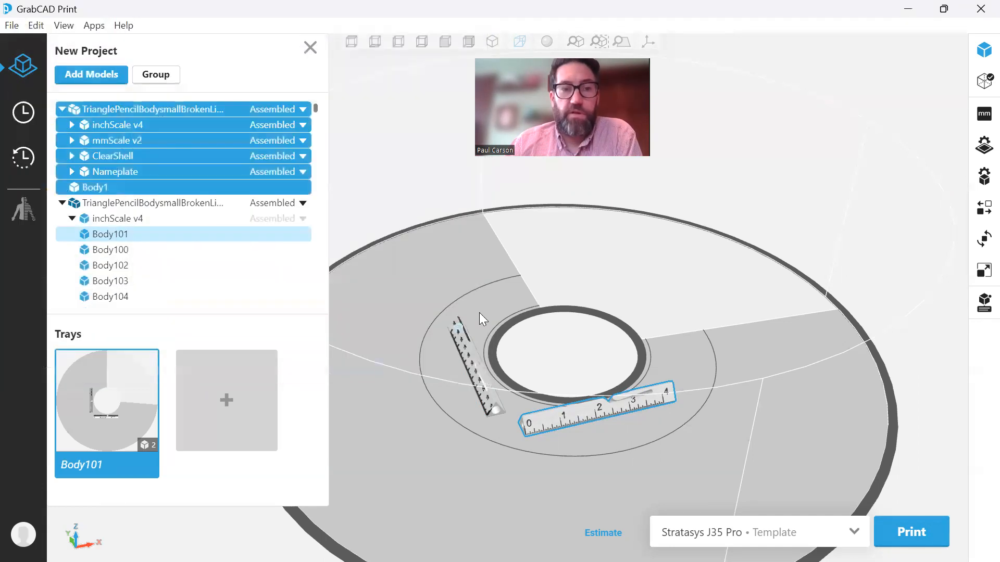